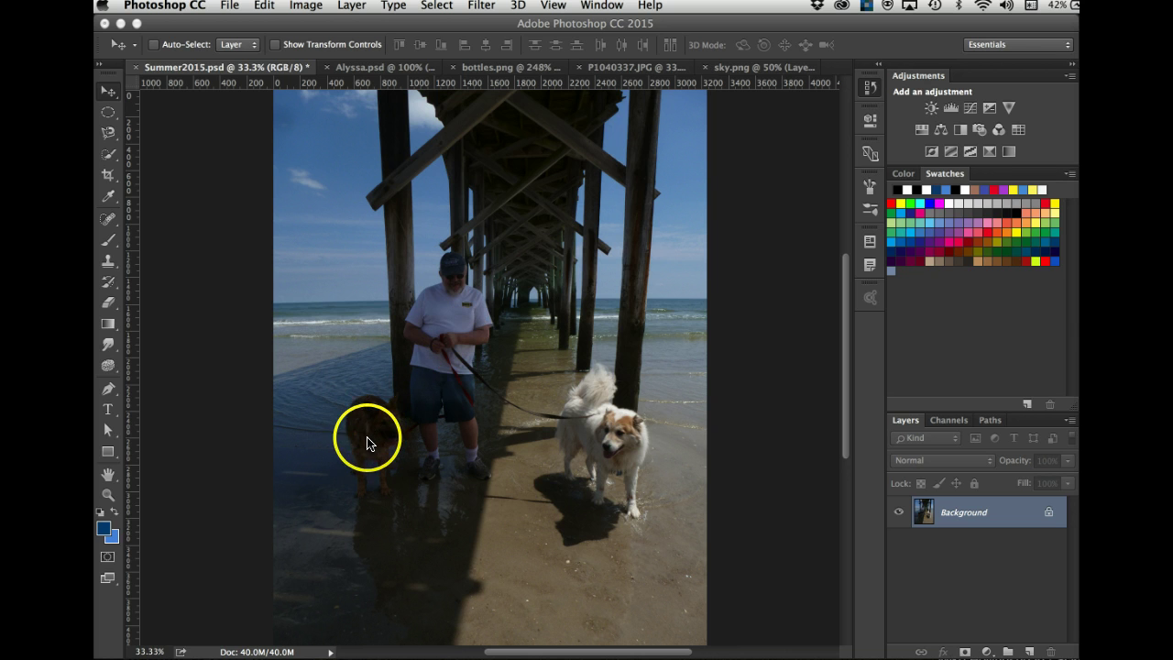
Show the History panel with F9 to see the earlier edit states of the pier photo.
key(F9)
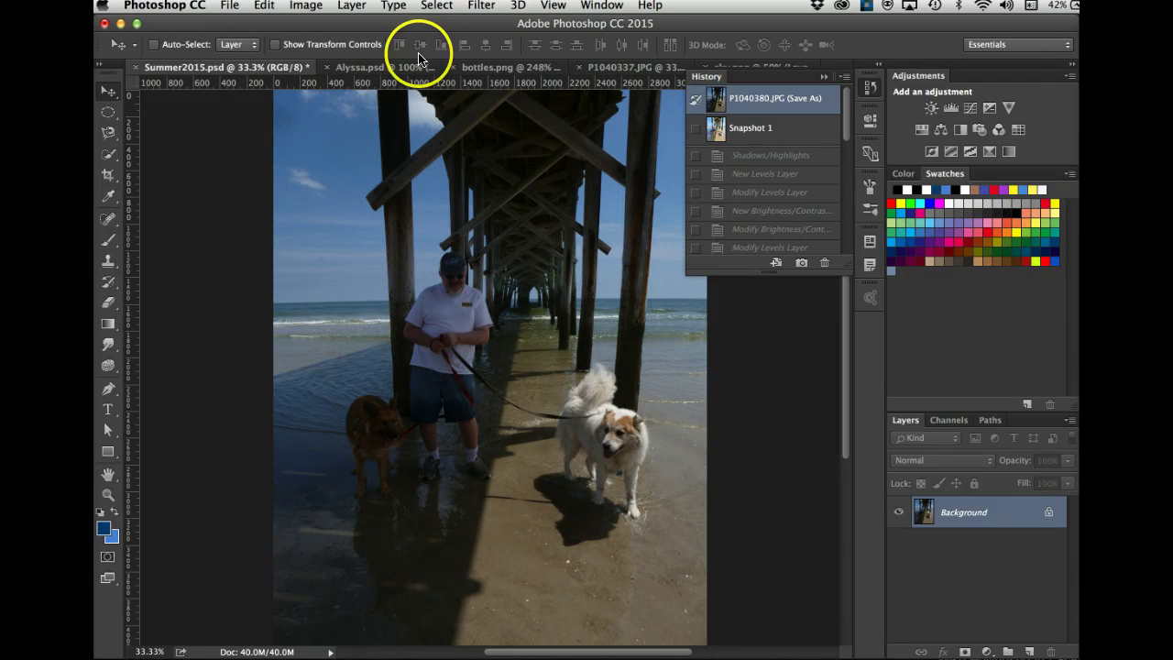
Apply Shadows/Highlights to the Background layer with Shadows Amount raised to 39%.
click(305, 6)
mouse_move(332, 47)
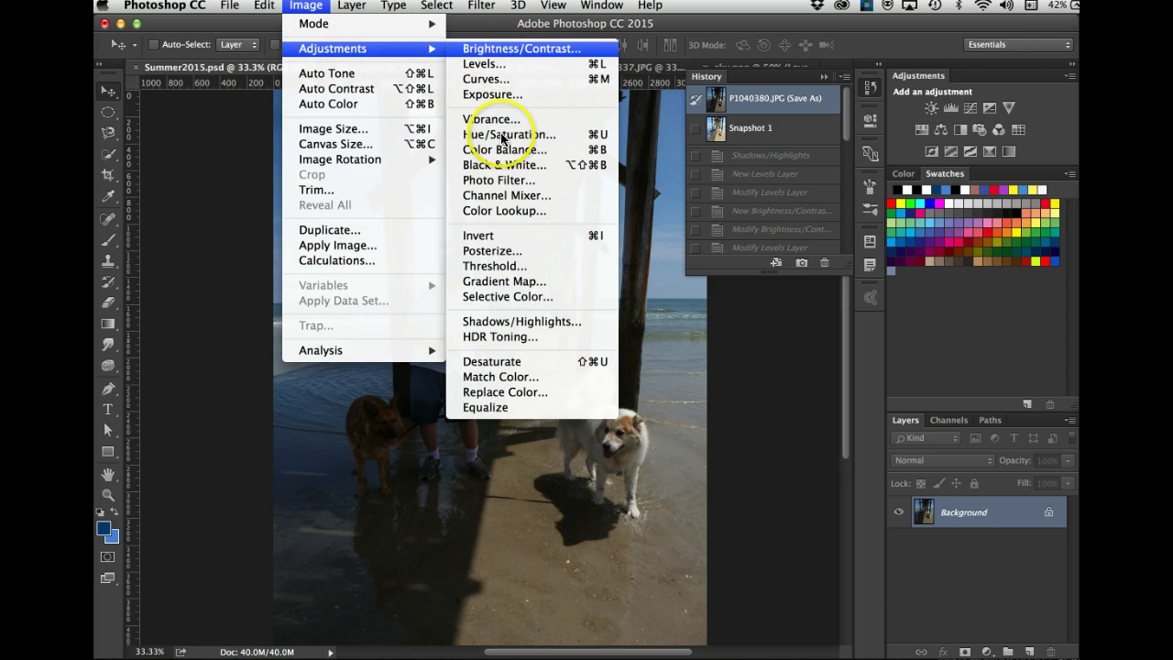
click(514, 323)
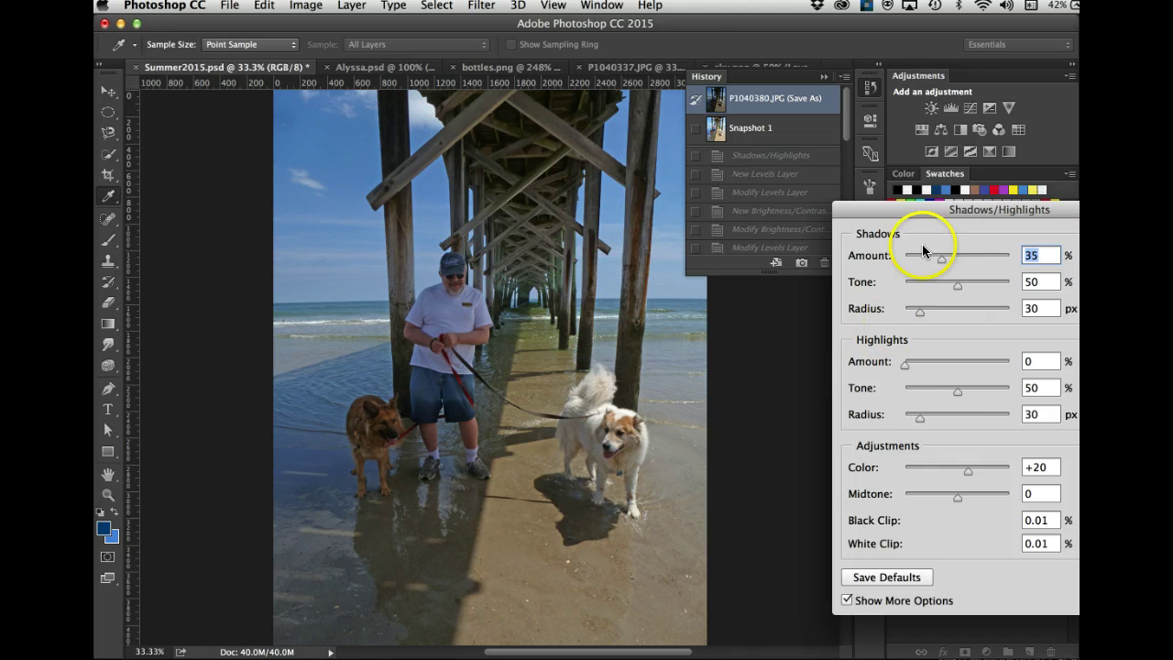
drag(939, 261, 943, 257)
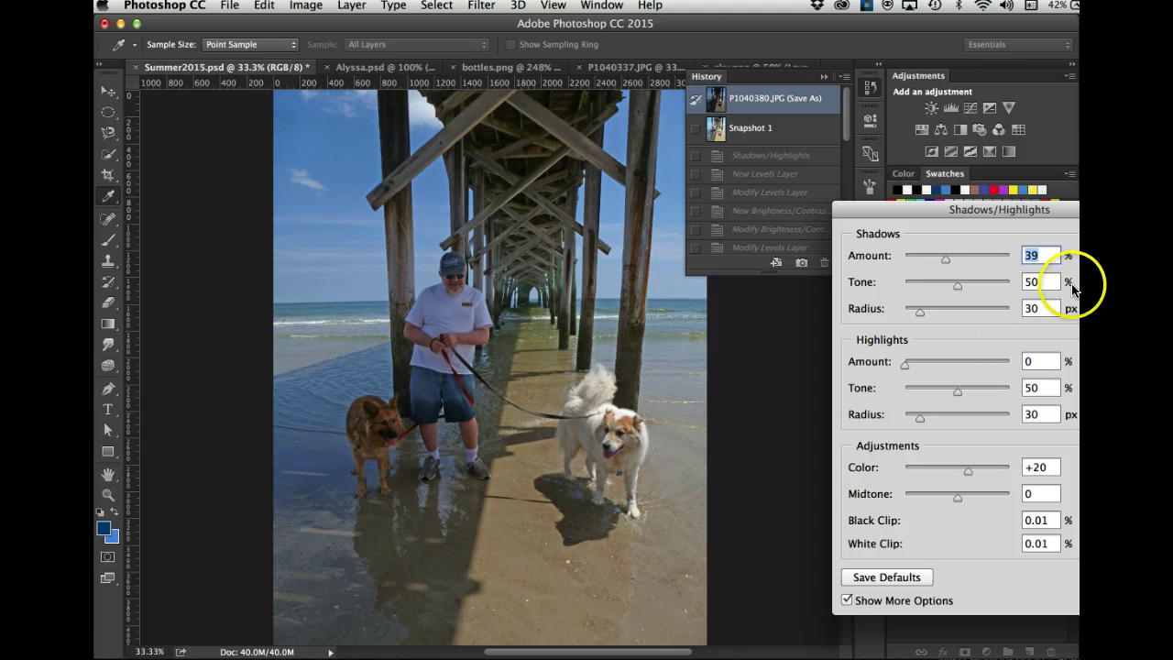
key(Return)
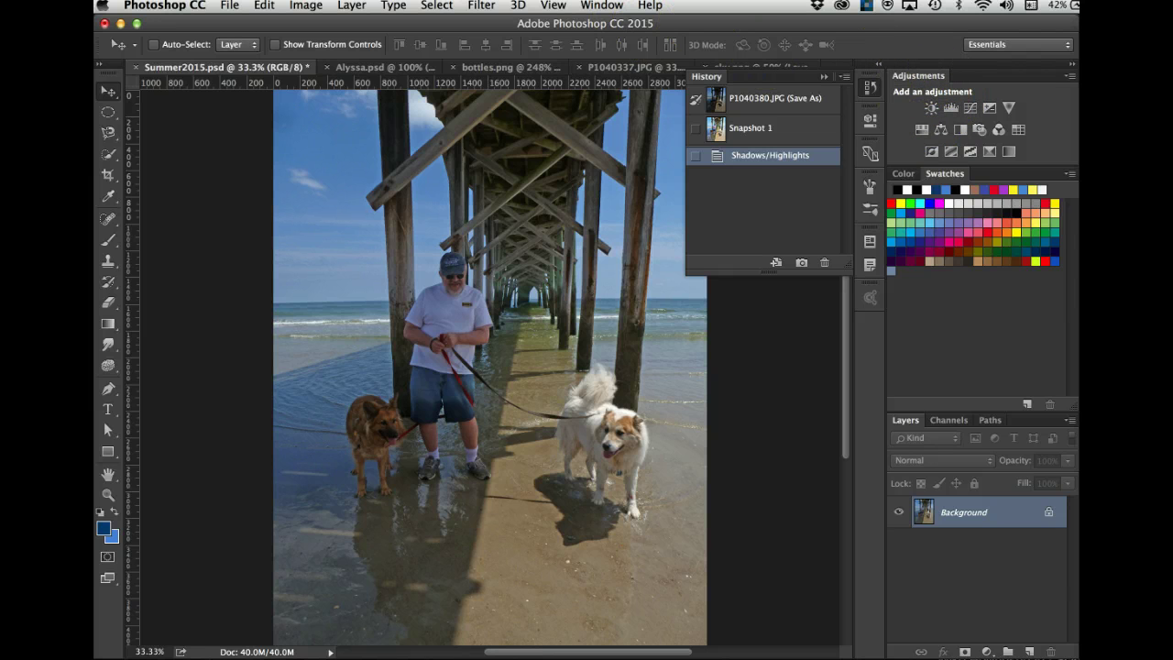
Add a Levels adjustment layer, apply Auto, and set the black input level to 0.
click(601, 5)
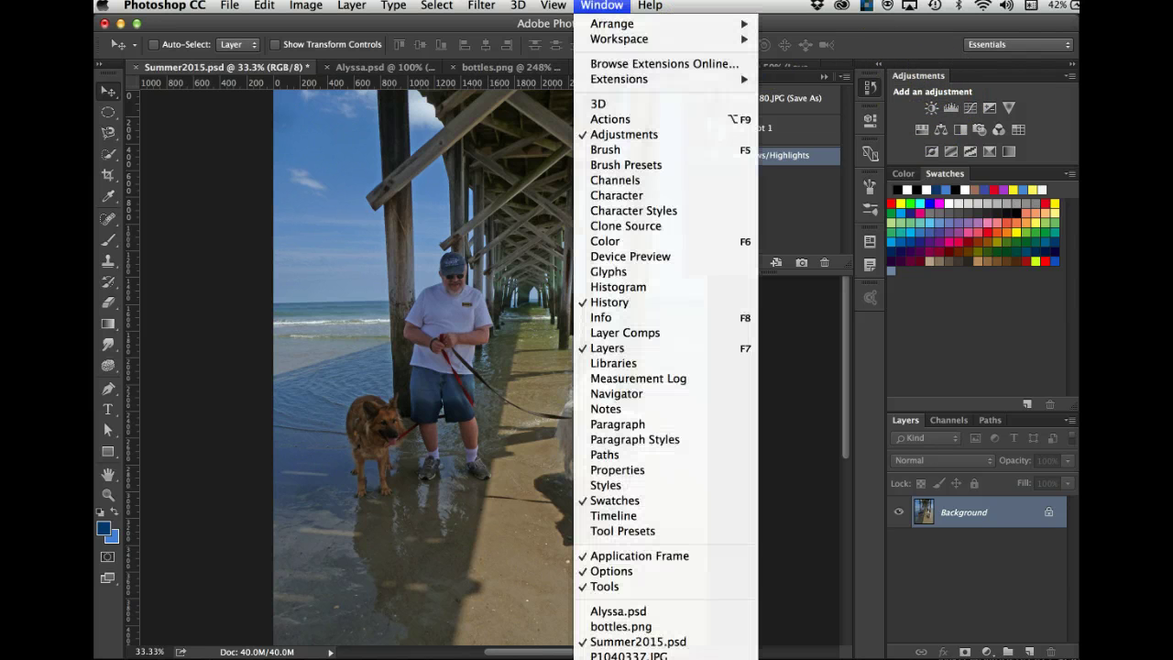
click(631, 24)
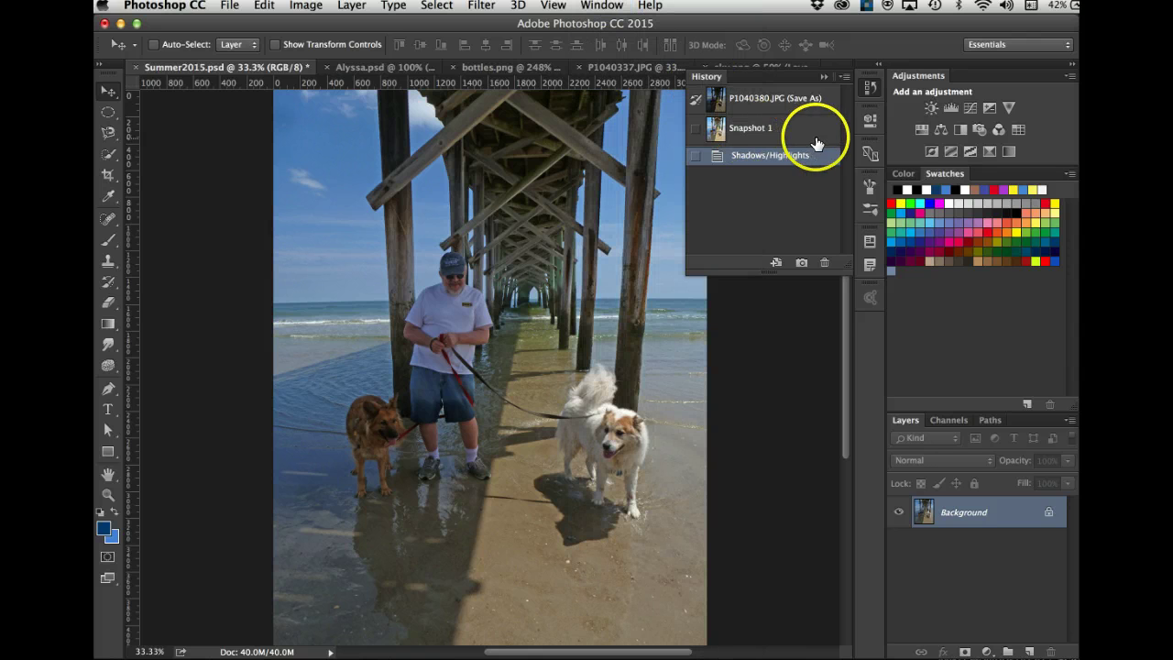
click(951, 111)
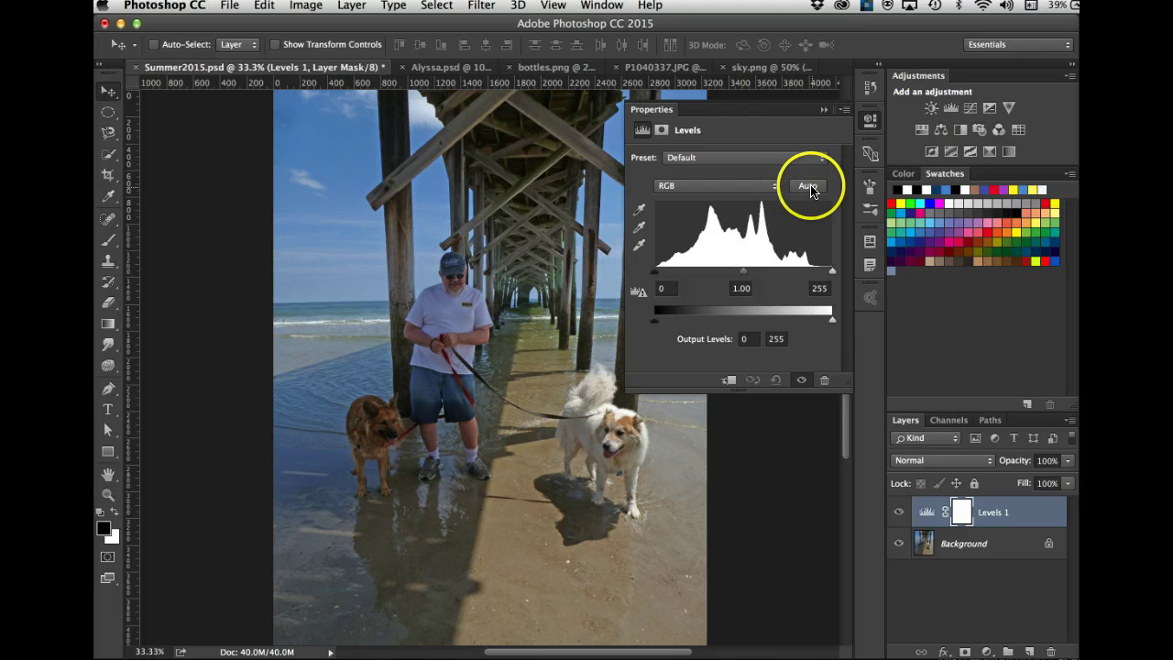
click(808, 186)
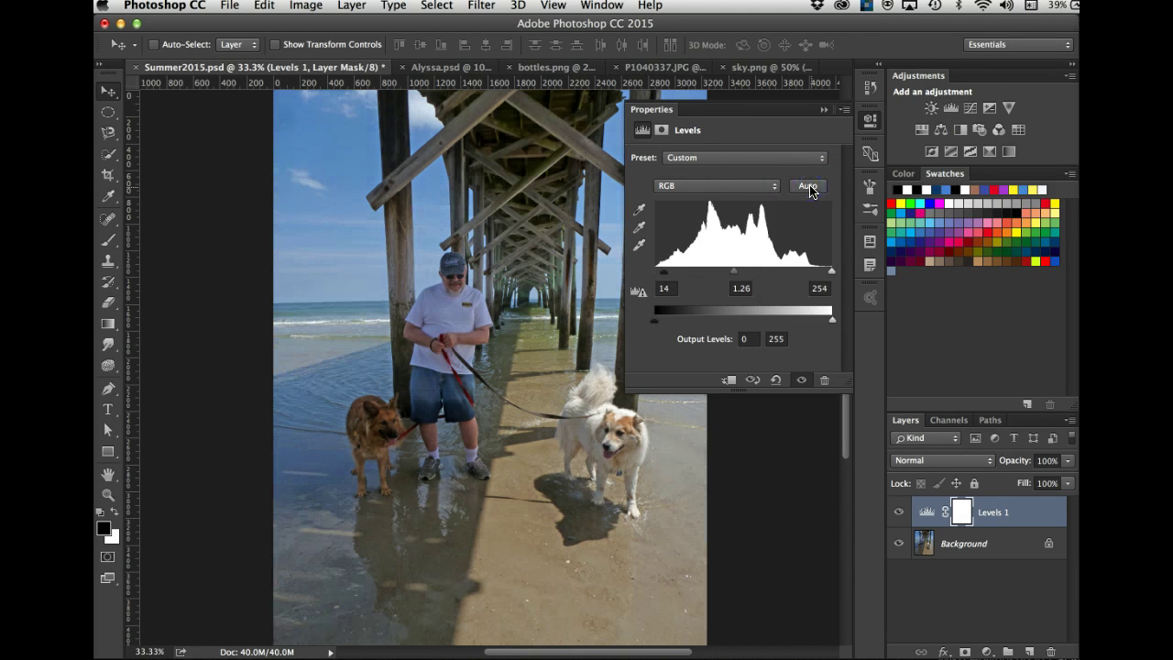
drag(664, 271, 651, 275)
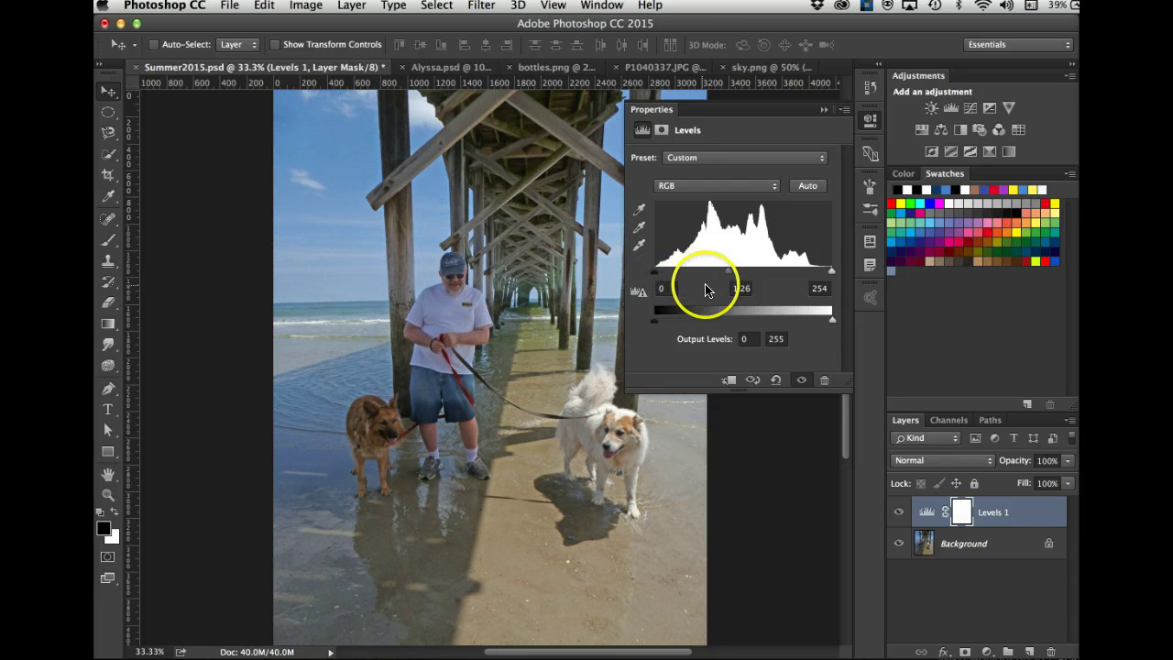
Set the white input to 244 and midtone to 1.13, then target the Levels 1 adjustment.
drag(829, 273, 816, 275)
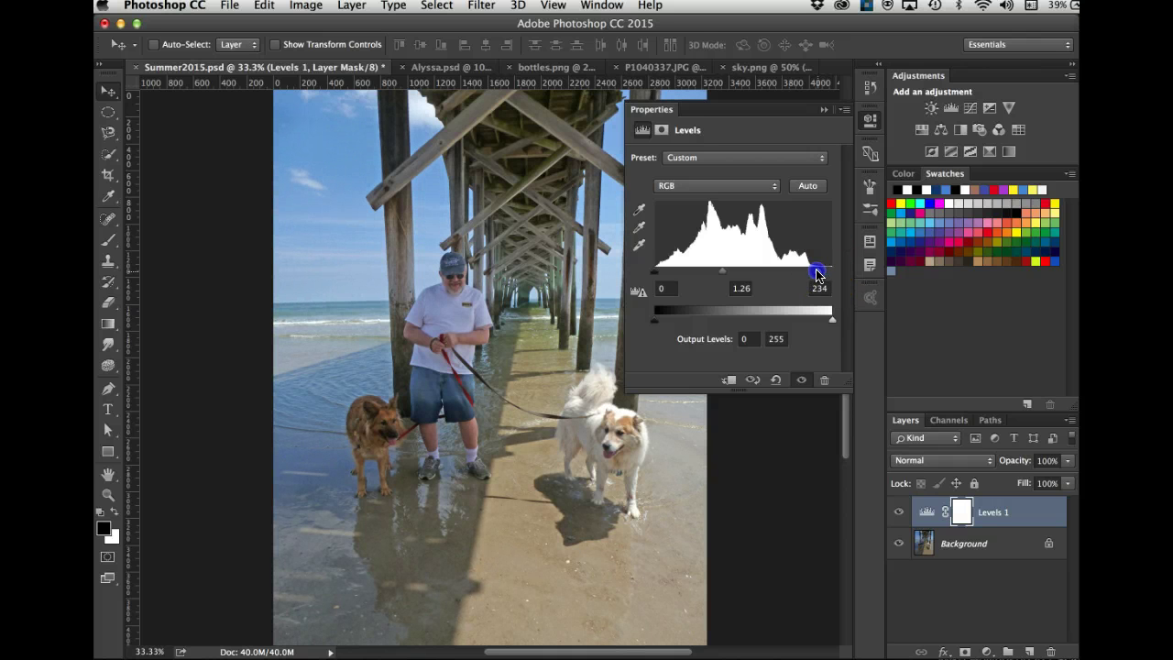
mouse_move(821, 272)
mouse_down()
mouse_move(775, 266)
mouse_move(840, 273)
mouse_move(804, 268)
mouse_move(819, 273)
mouse_up()
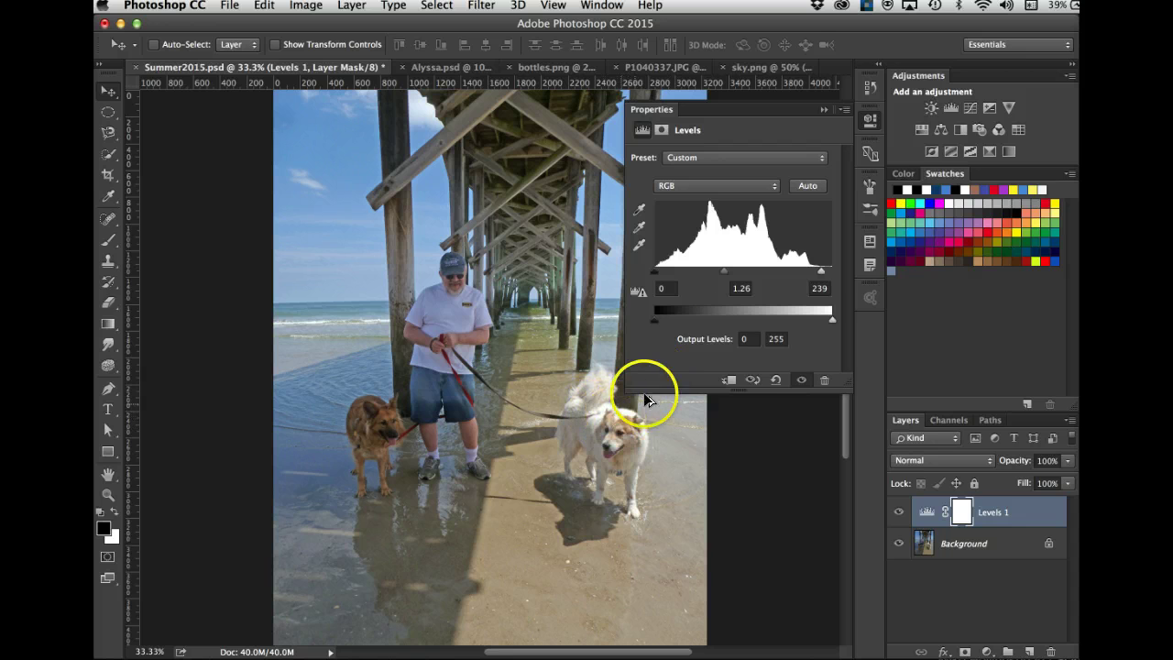
drag(822, 278, 821, 273)
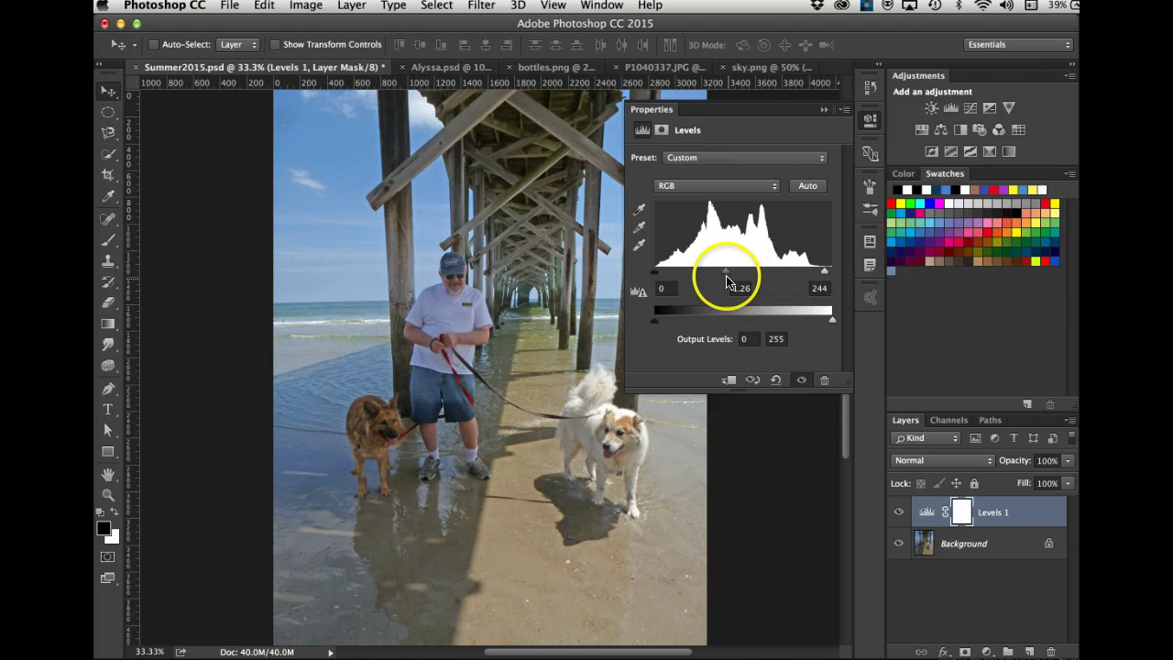
drag(726, 275, 729, 276)
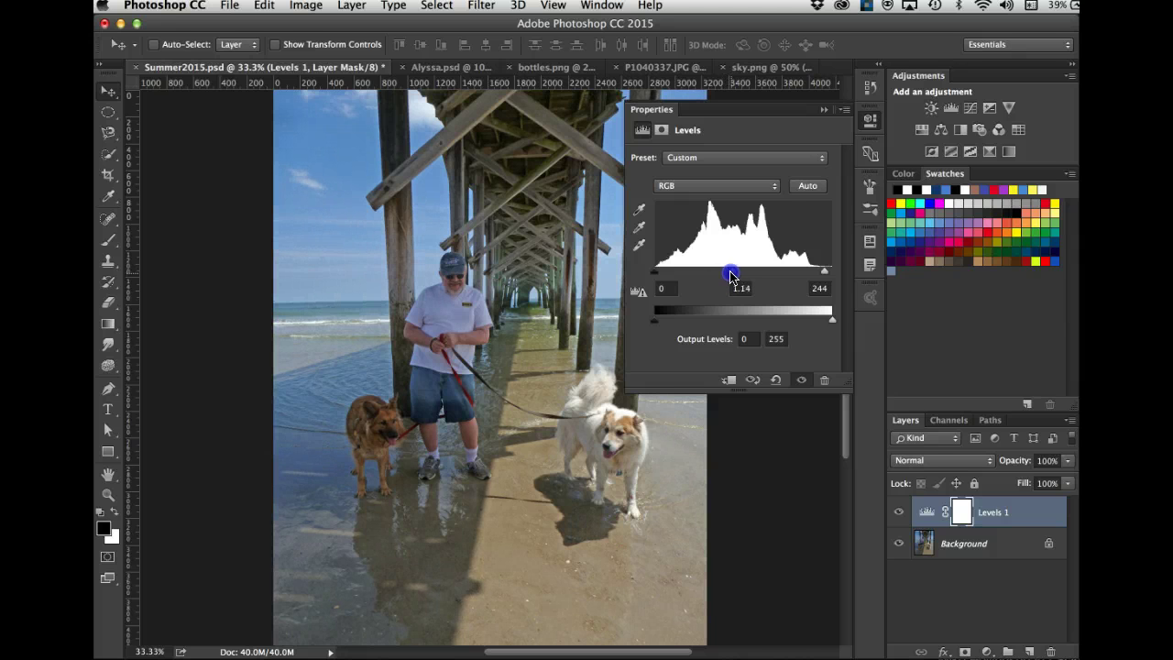
click(820, 110)
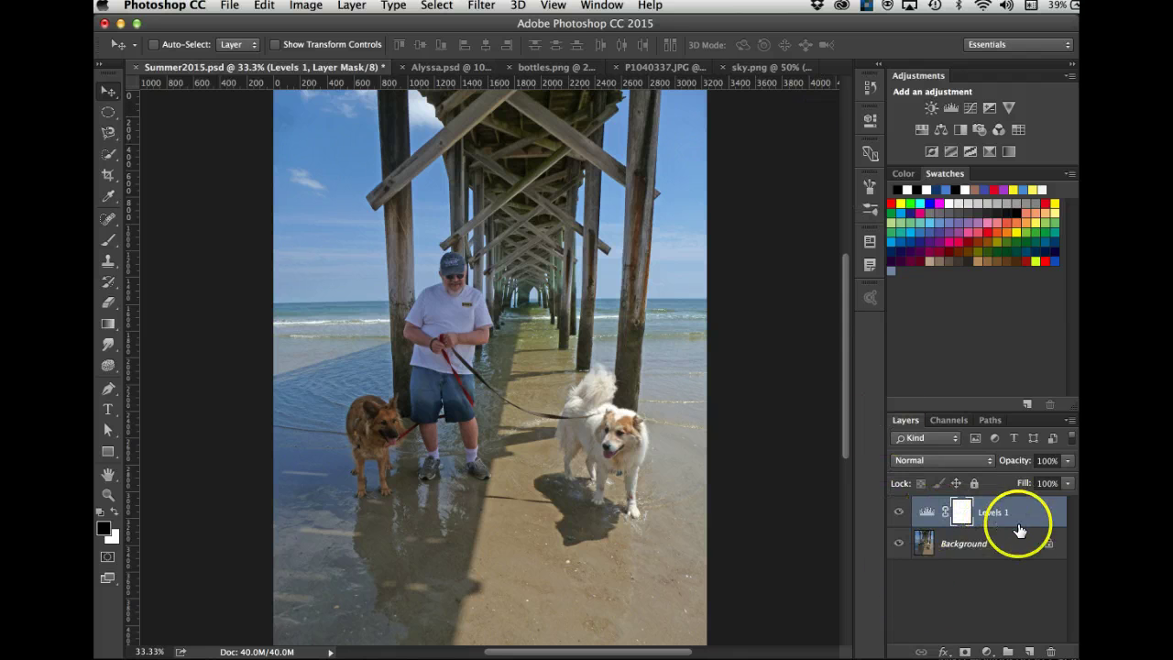
click(960, 514)
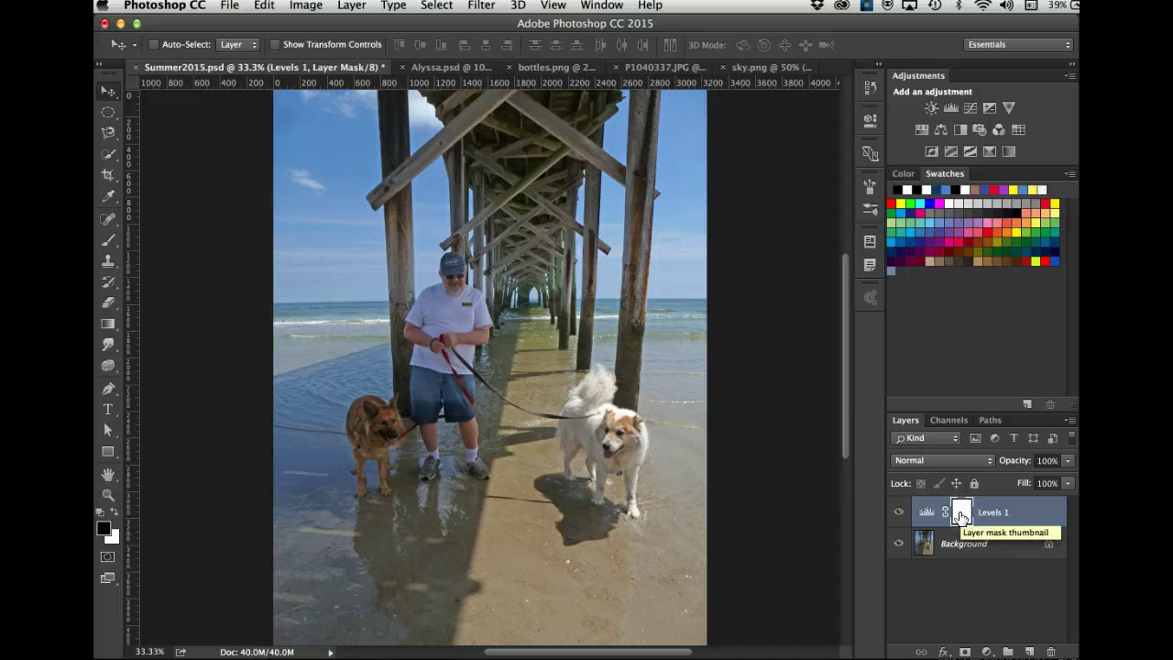
click(928, 512)
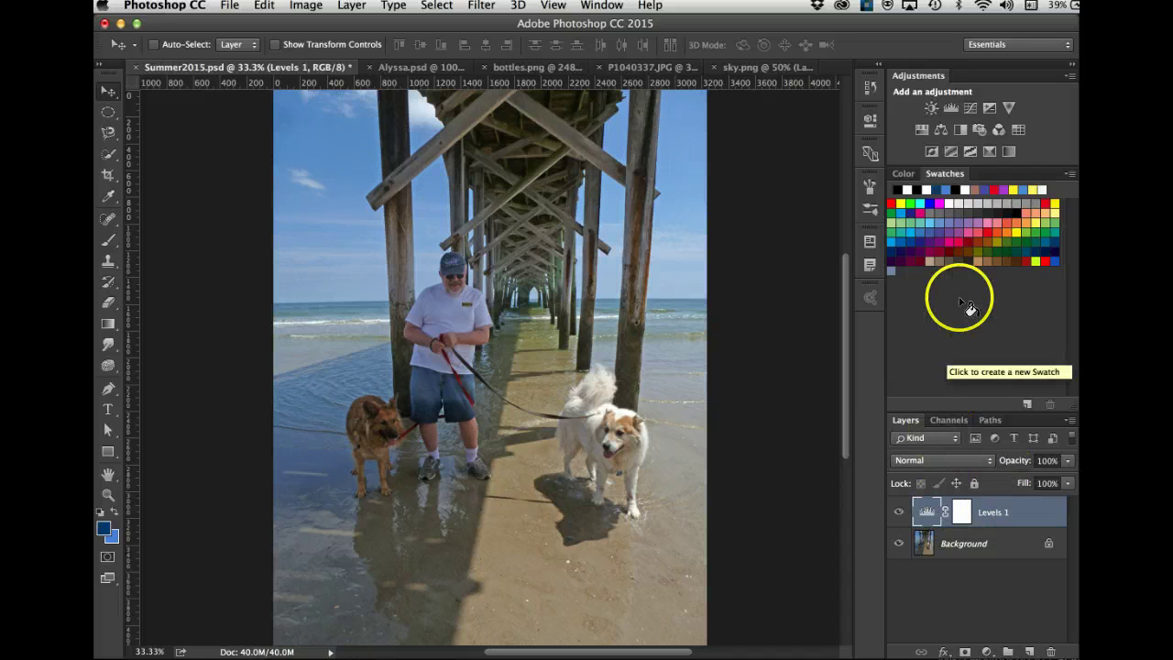
Add a Brightness/Contrast layer with Brightness left at 0 and Contrast set to 78.
click(931, 109)
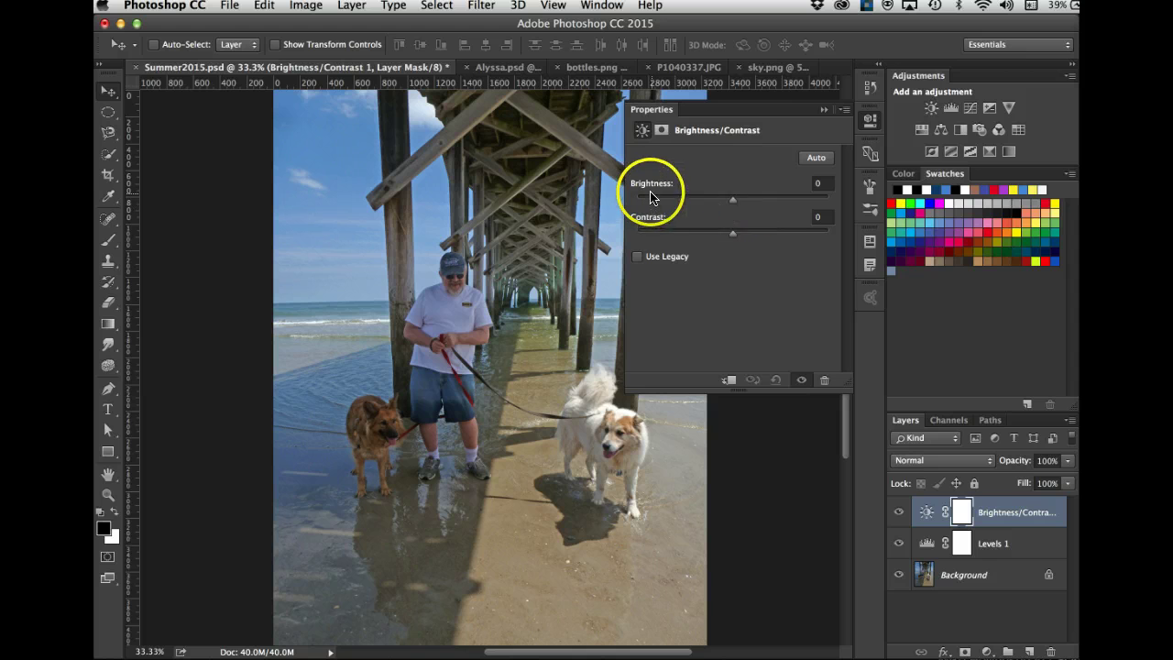
drag(733, 200, 800, 206)
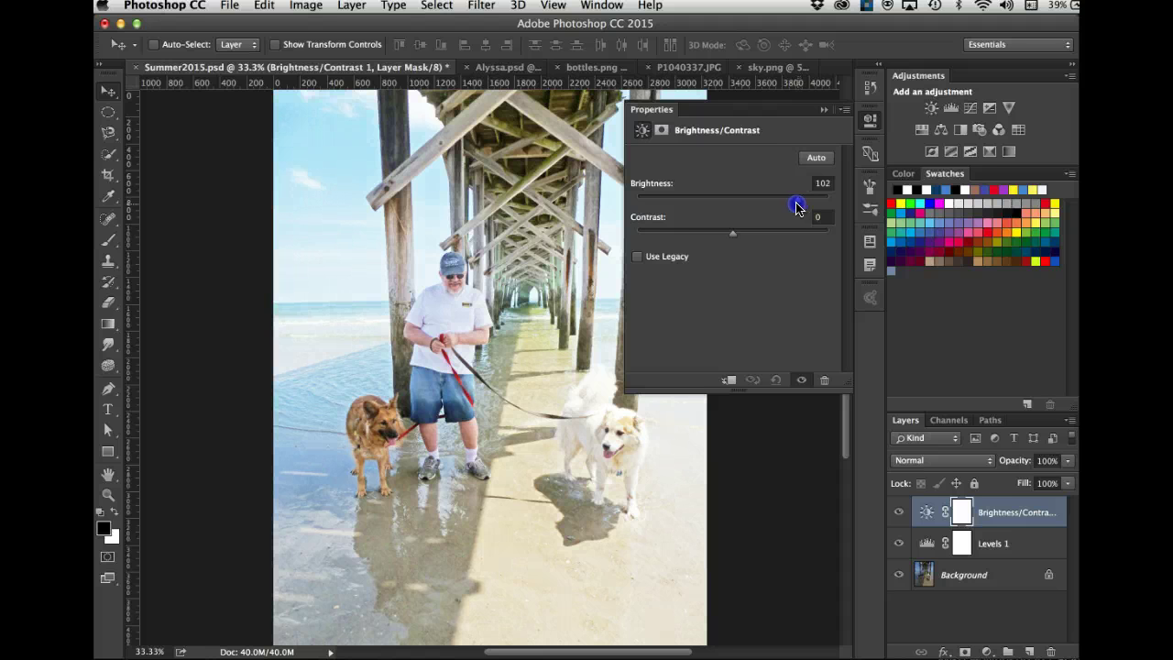
drag(797, 207, 838, 206)
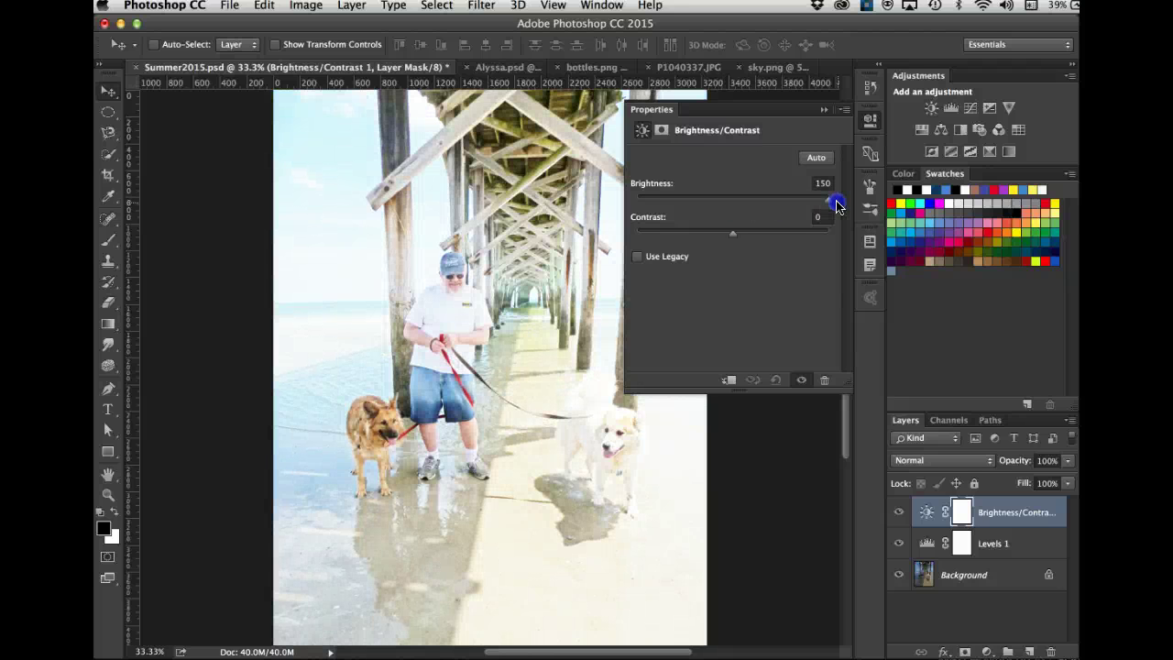
drag(837, 206, 734, 204)
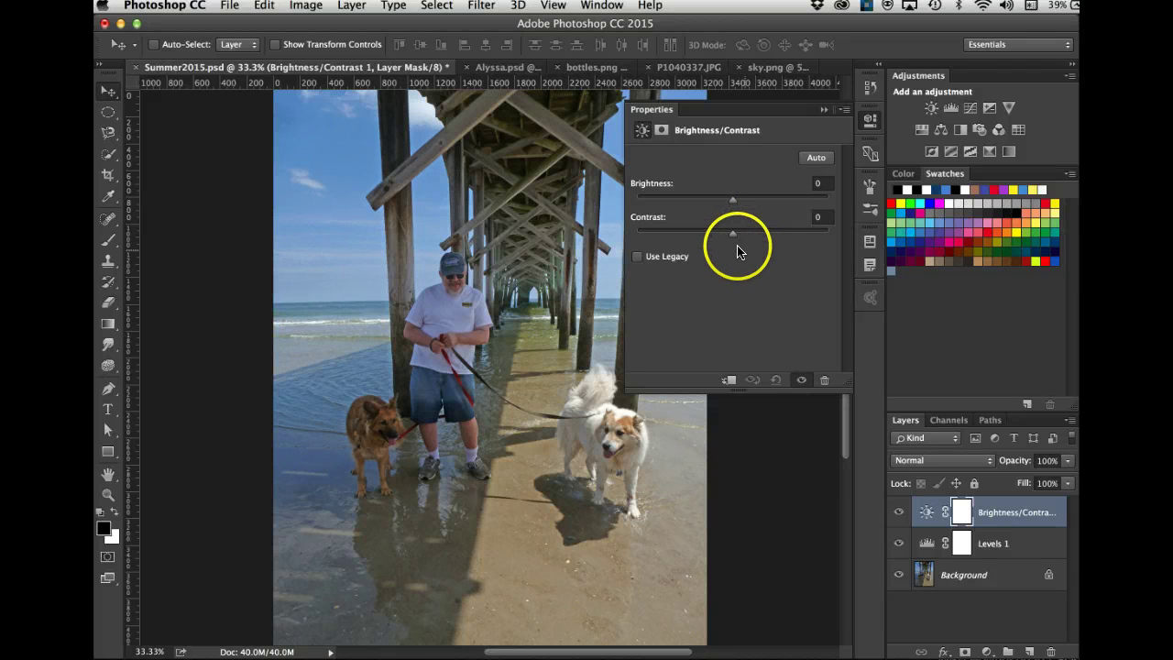
drag(734, 237, 829, 238)
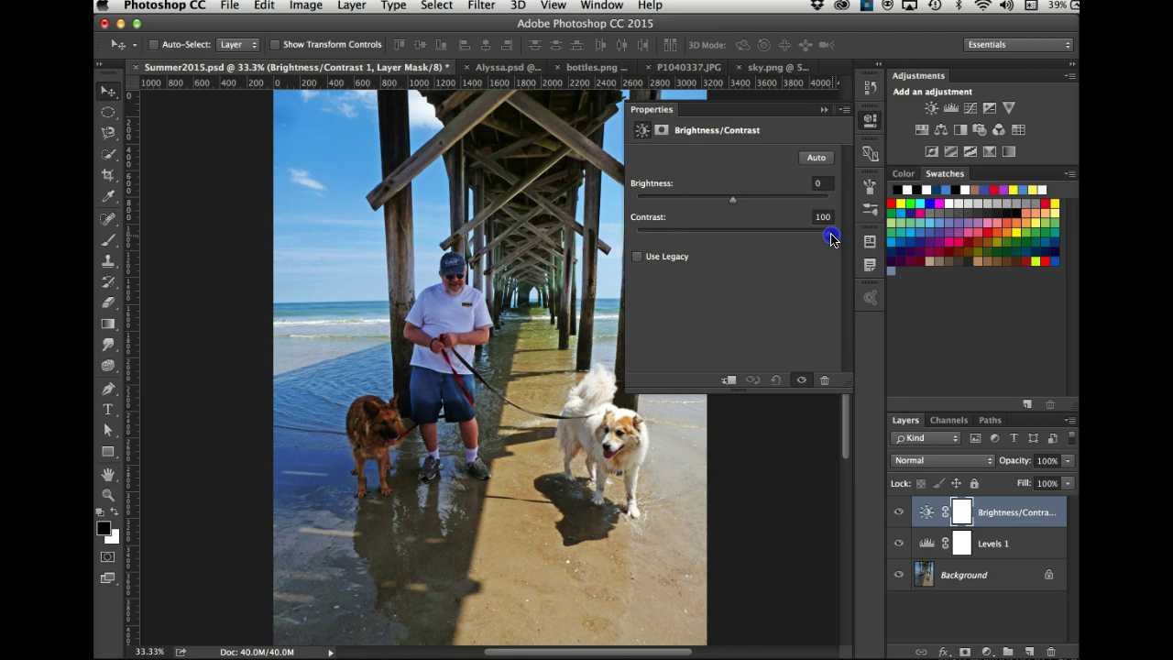
mouse_move(832, 239)
mouse_down()
mouse_move(733, 233)
mouse_move(835, 234)
mouse_up()
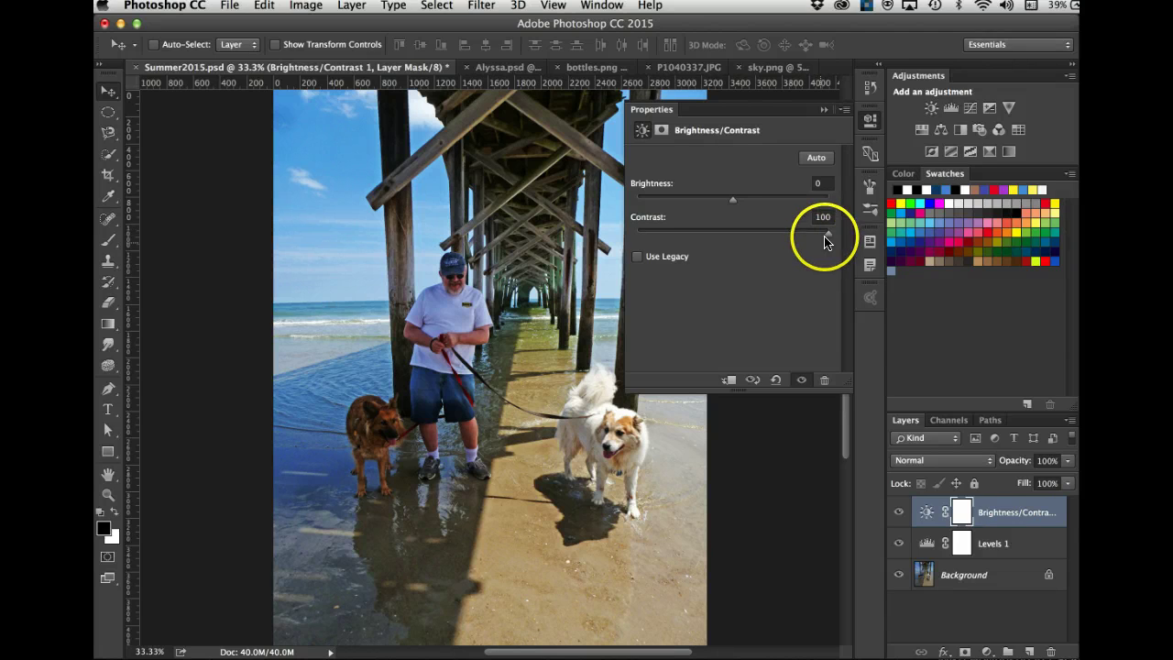
drag(828, 235, 810, 237)
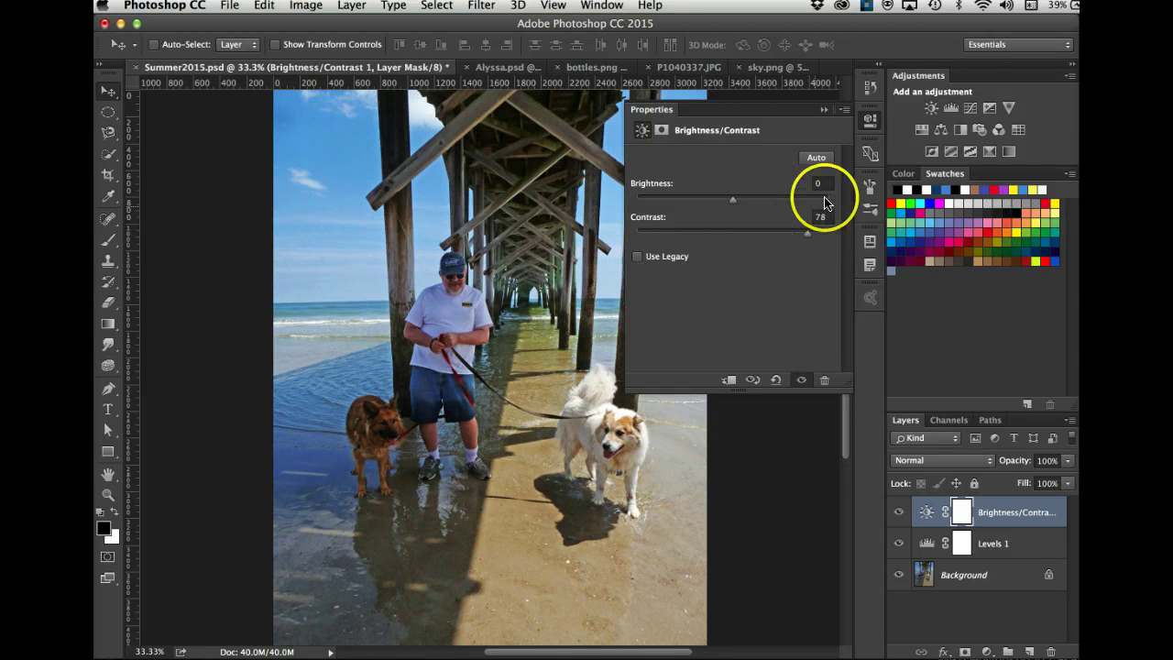
click(823, 110)
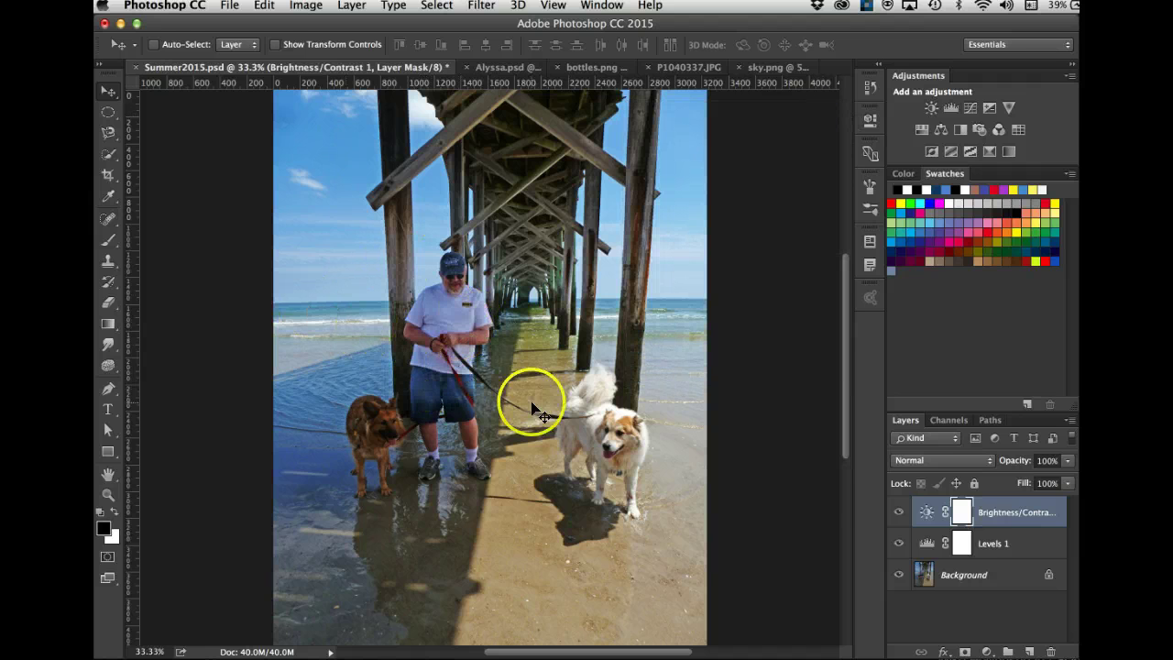
Reopen Levels 1 to brighten the midtones further, then select the Brightness/Contrast 1 layer.
click(1000, 543)
click(926, 543)
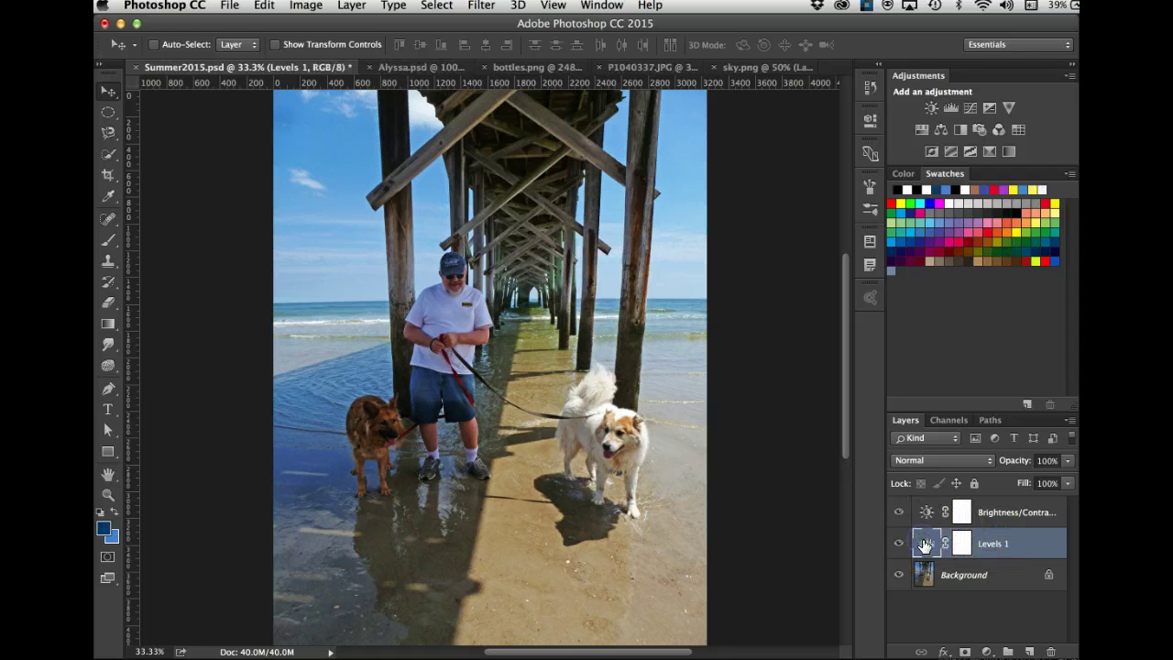
click(924, 543)
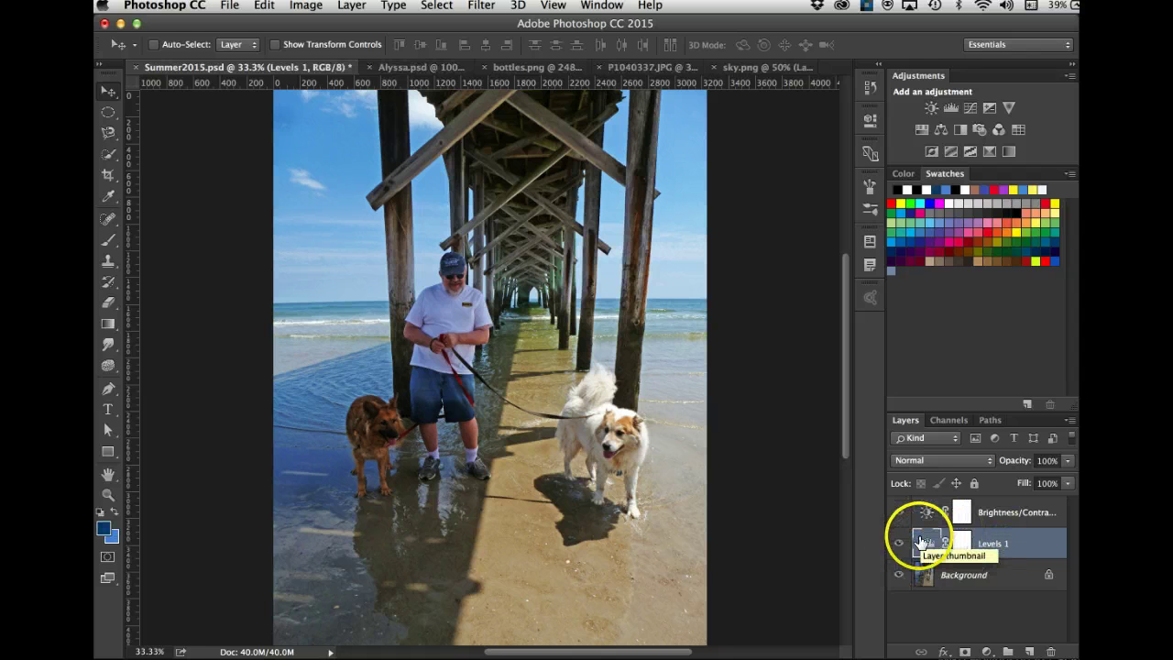
double_click(921, 543)
click(759, 353)
click(731, 275)
drag(730, 273, 718, 276)
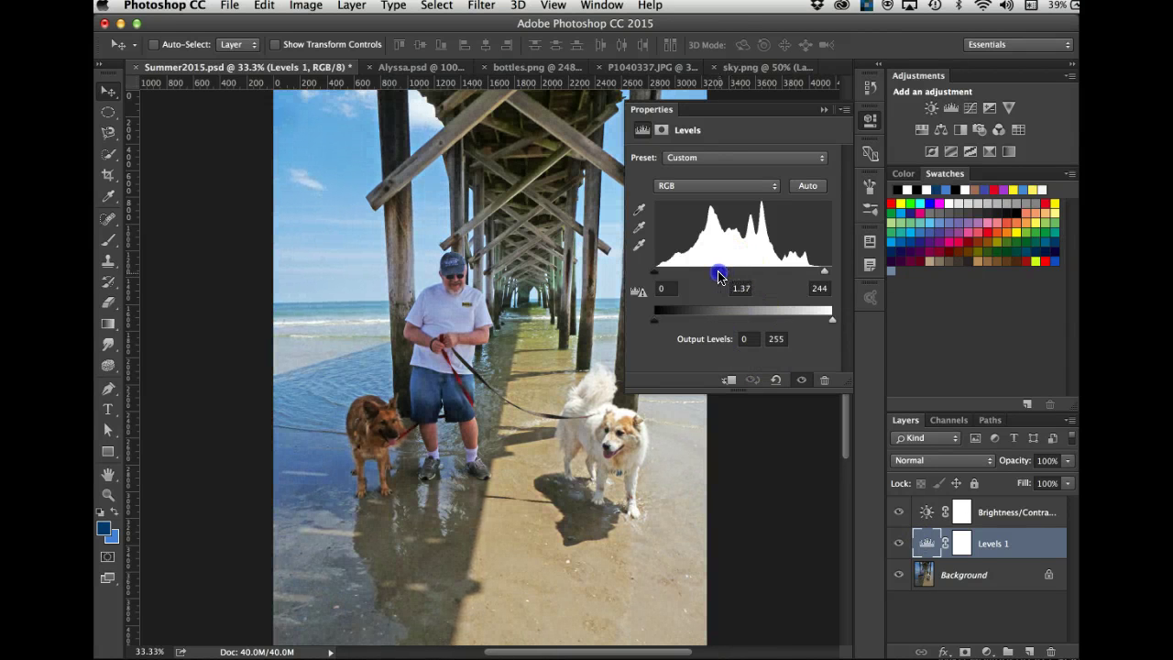
click(822, 110)
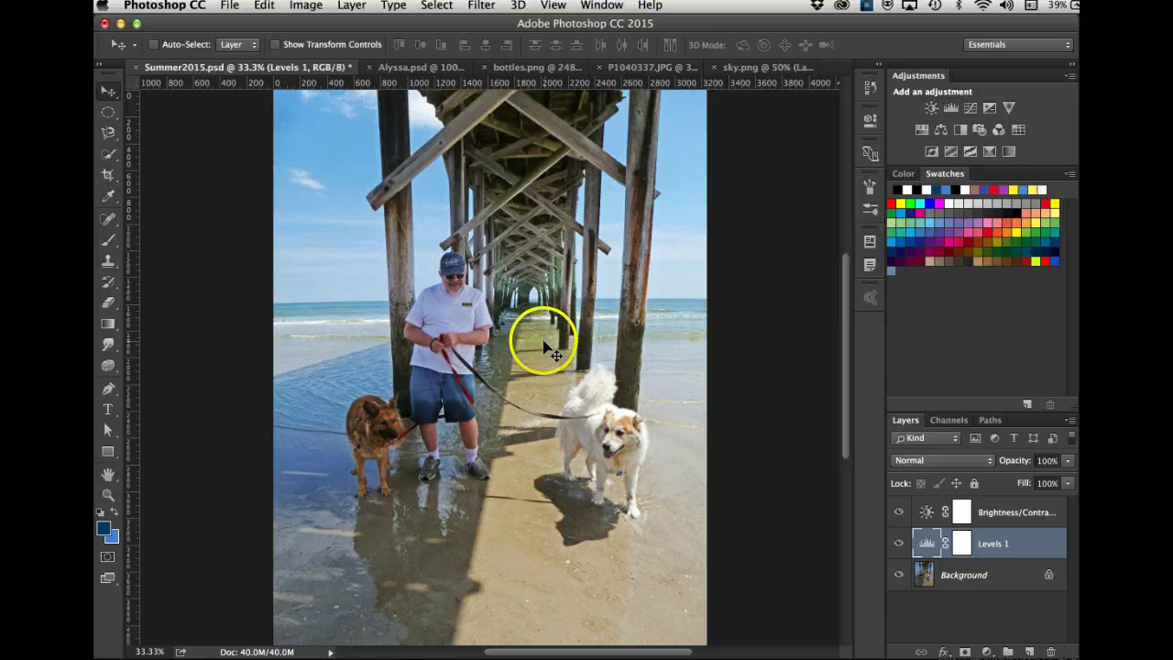
click(1011, 515)
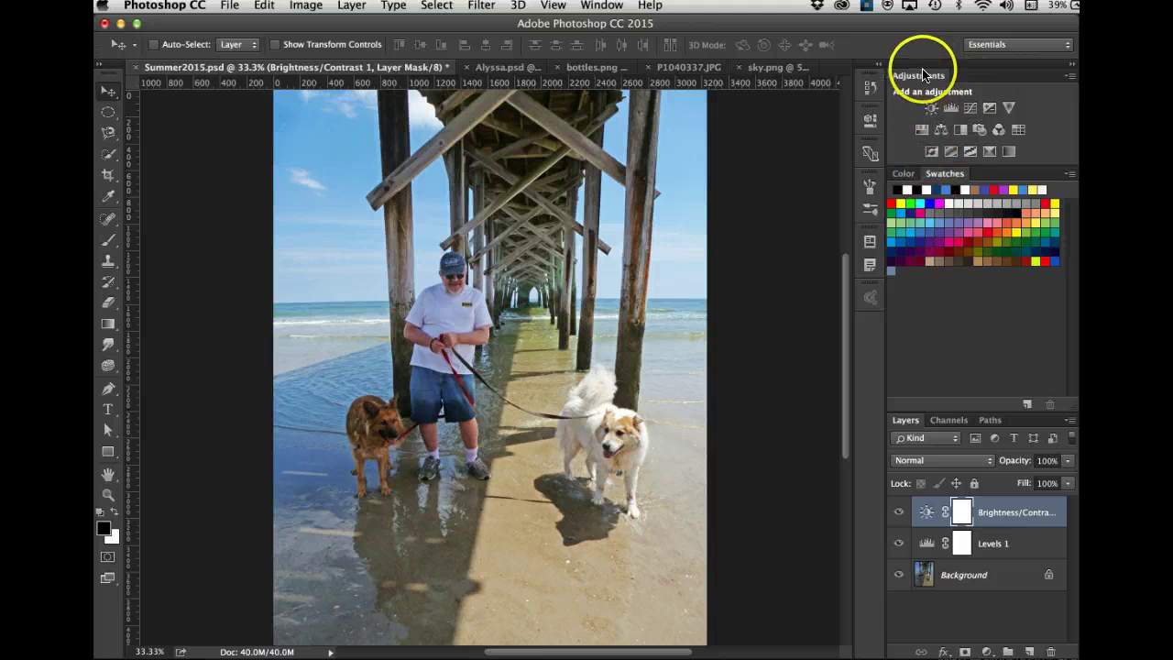
Add a Hue/Saturation layer with Saturation +38 and Hue and Lightness kept at 0.
click(919, 131)
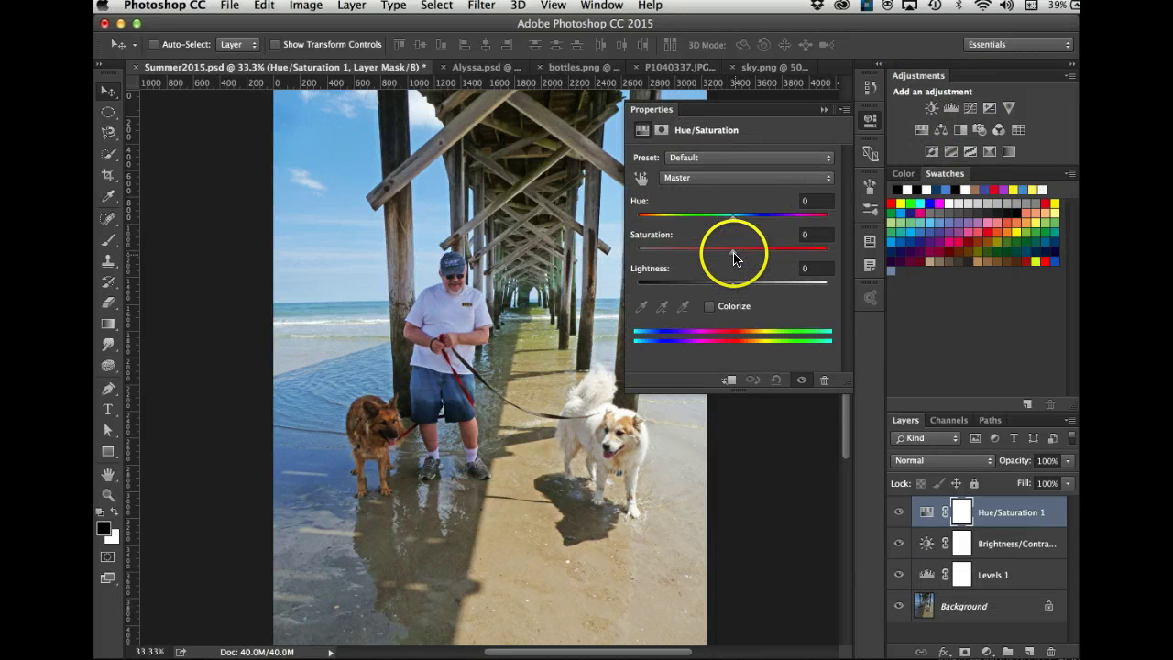
mouse_move(731, 222)
mouse_down()
mouse_move(684, 217)
mouse_move(769, 231)
mouse_move(732, 231)
mouse_up()
mouse_move(733, 283)
mouse_down()
mouse_move(794, 292)
mouse_move(656, 291)
mouse_move(831, 292)
mouse_move(733, 287)
mouse_up()
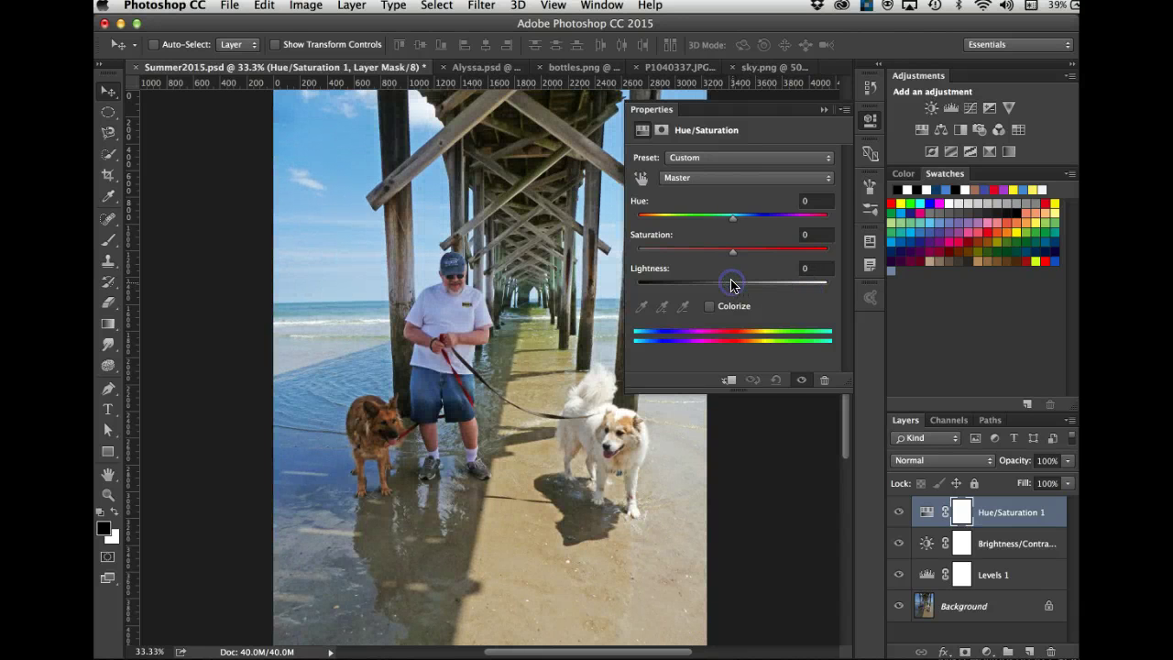
click(734, 249)
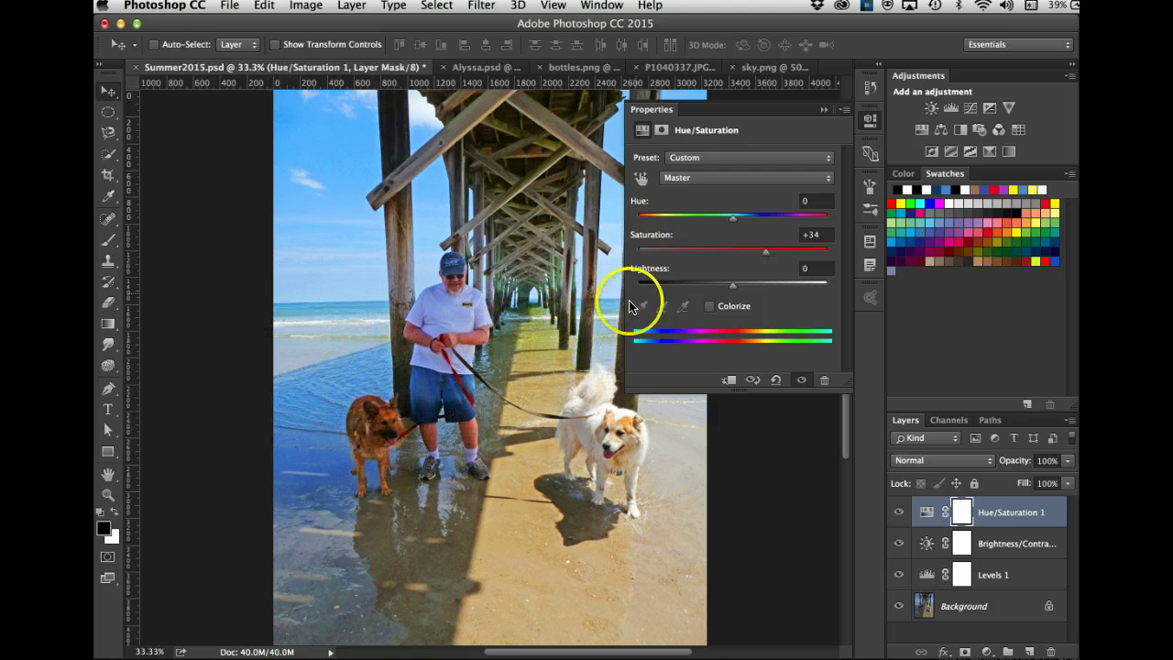
click(767, 256)
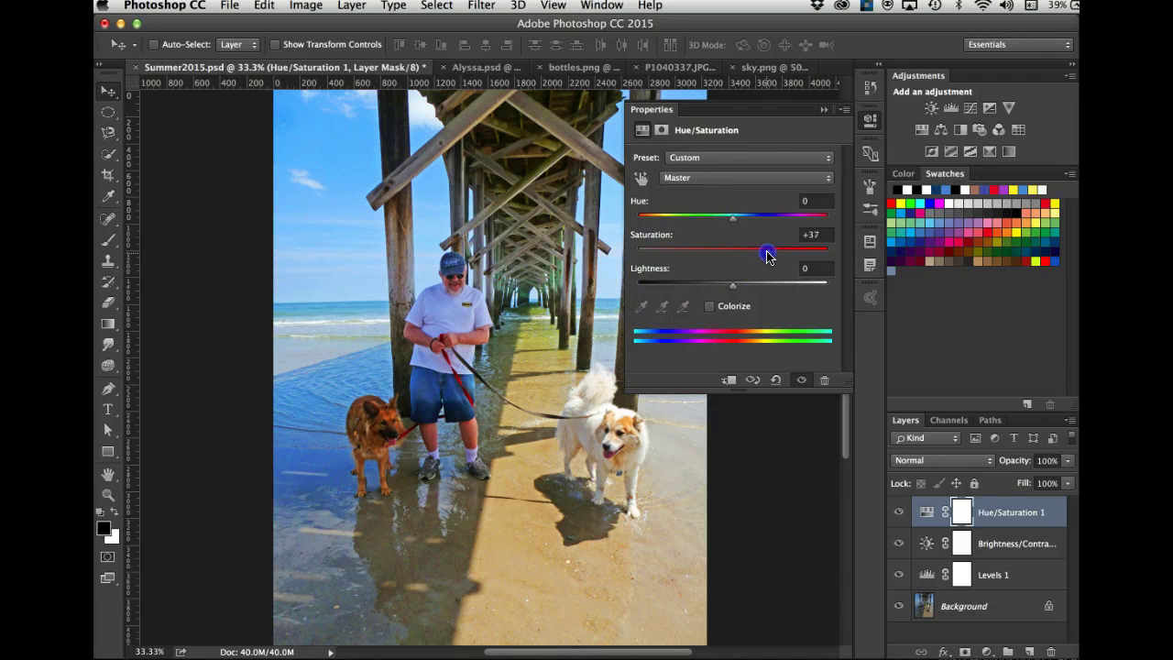
click(818, 110)
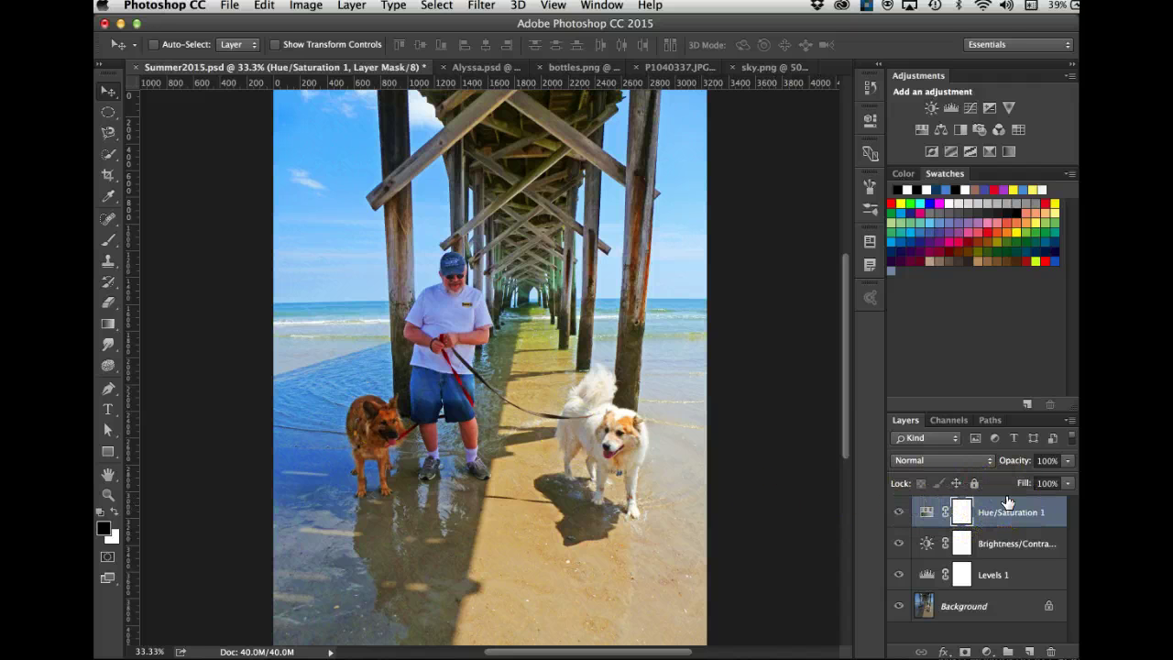
click(962, 514)
click(963, 513)
click(930, 509)
click(961, 513)
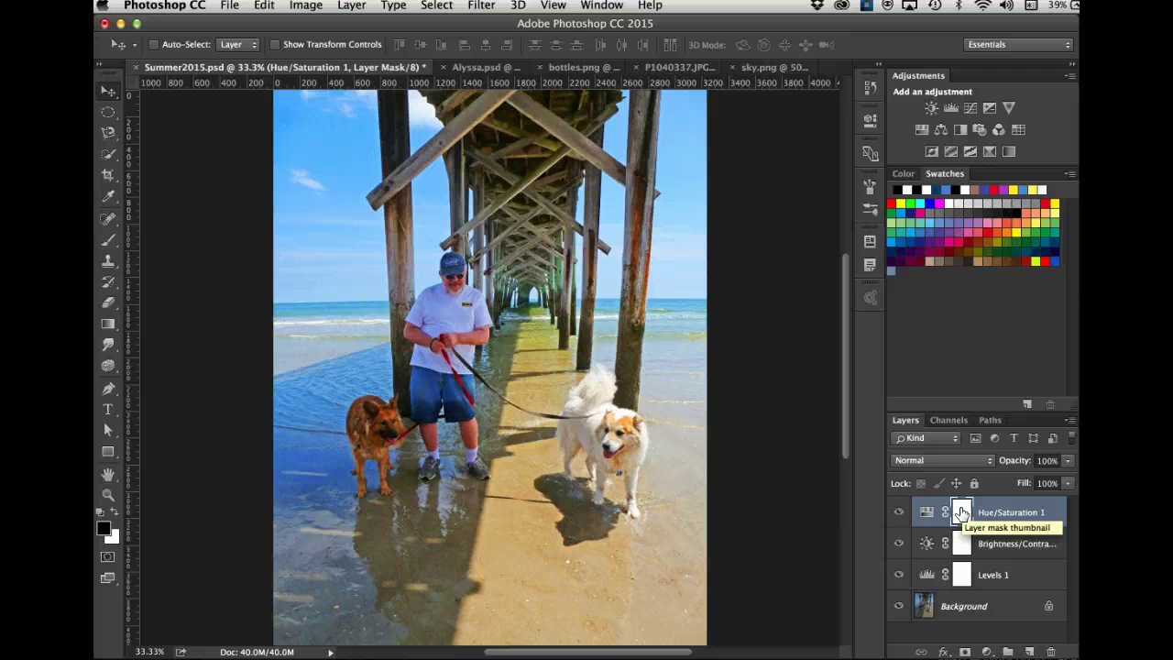
click(422, 598)
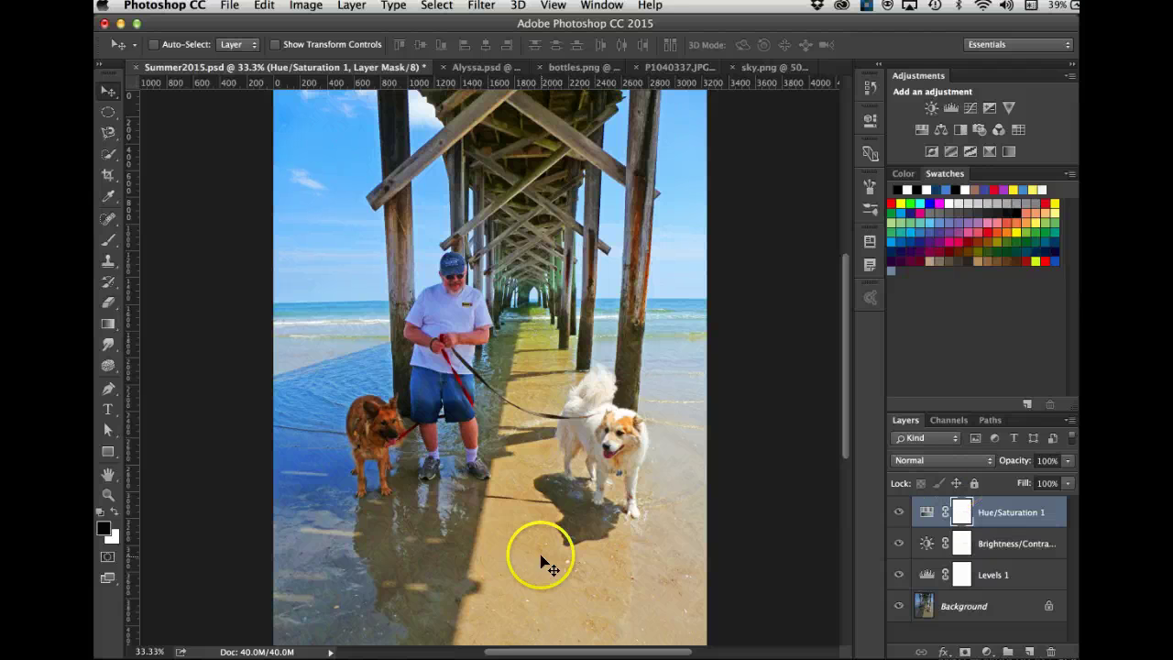
click(110, 535)
click(99, 515)
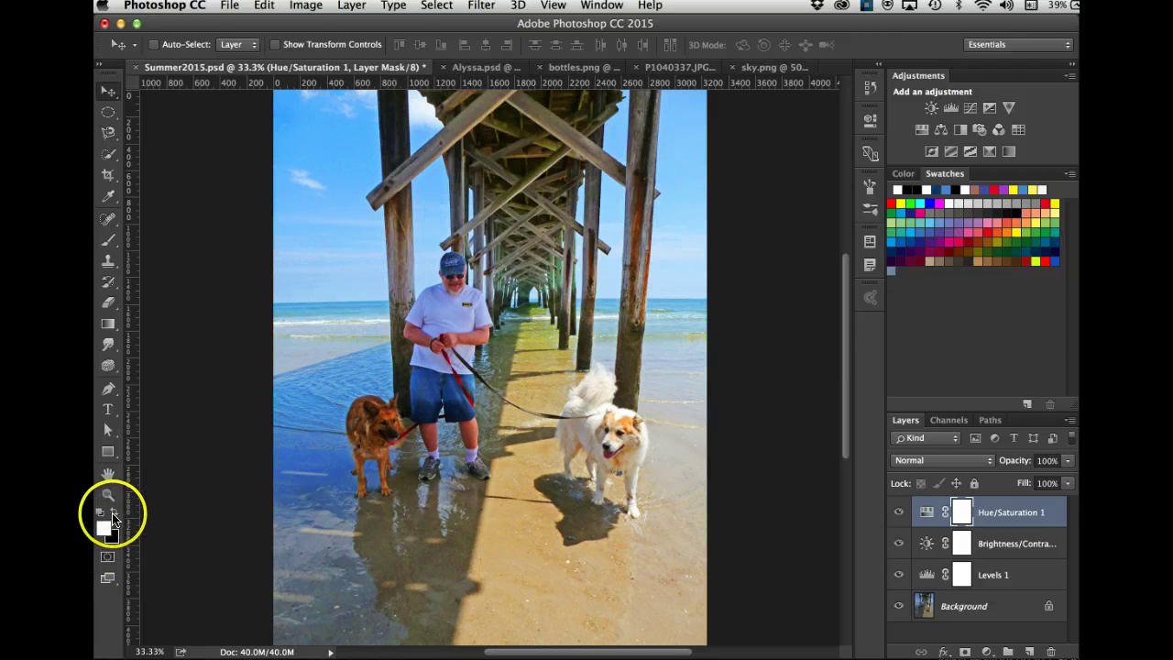
click(114, 511)
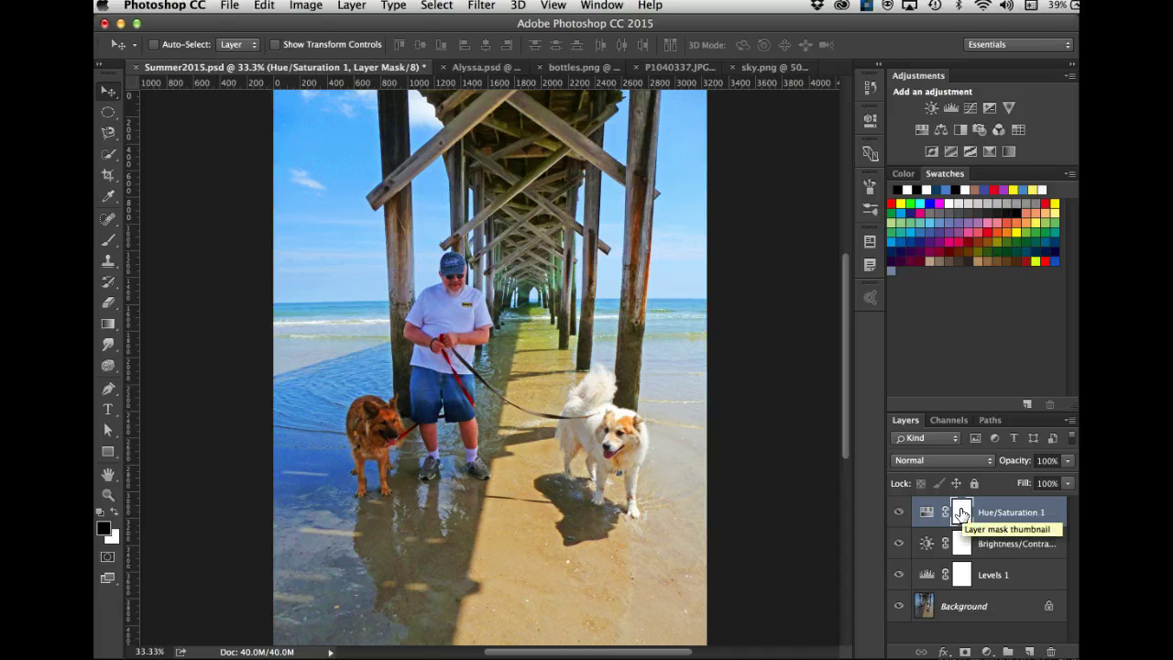
Choose the Brush tool at 48% opacity and size 175, with black as foreground.
click(107, 241)
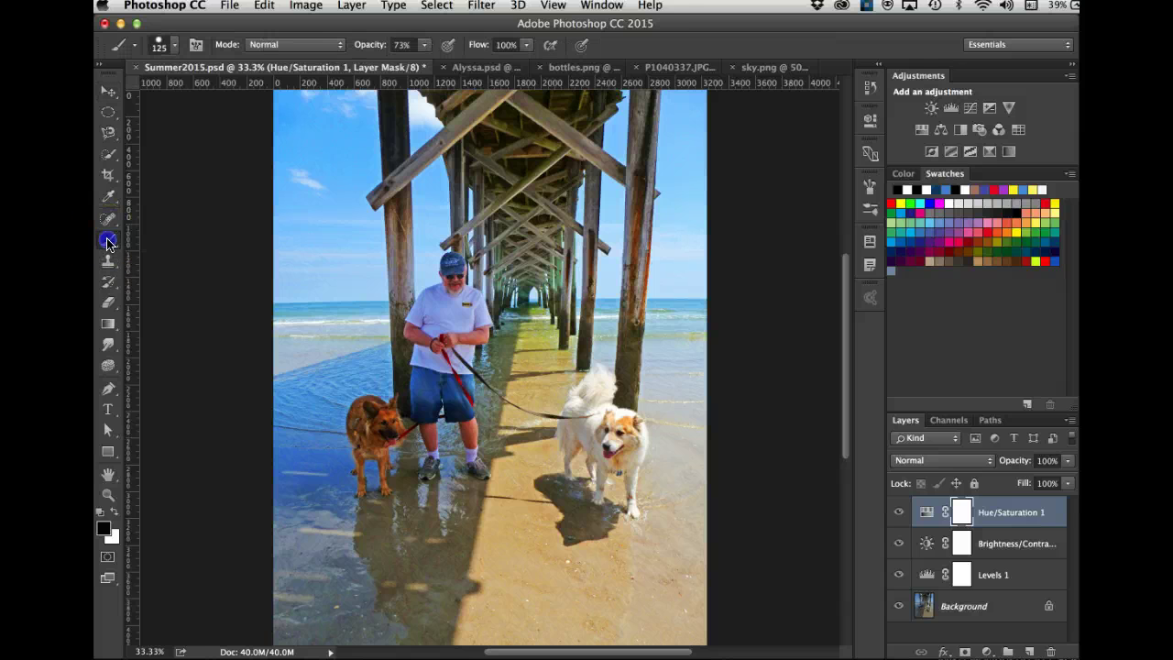
click(423, 45)
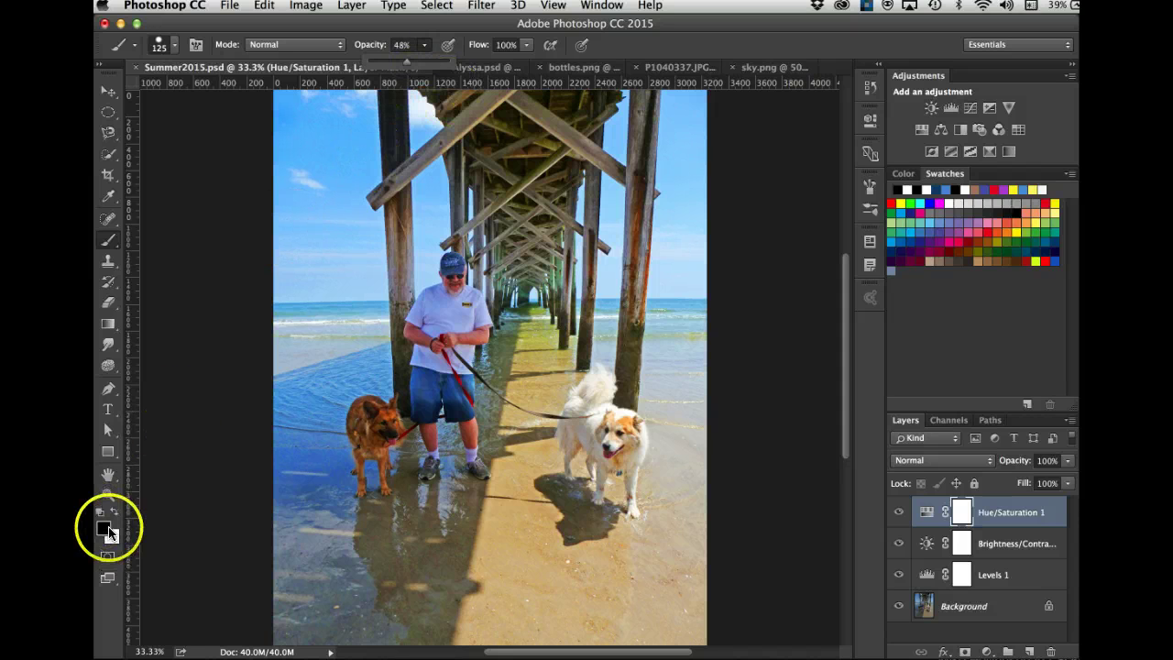
click(107, 531)
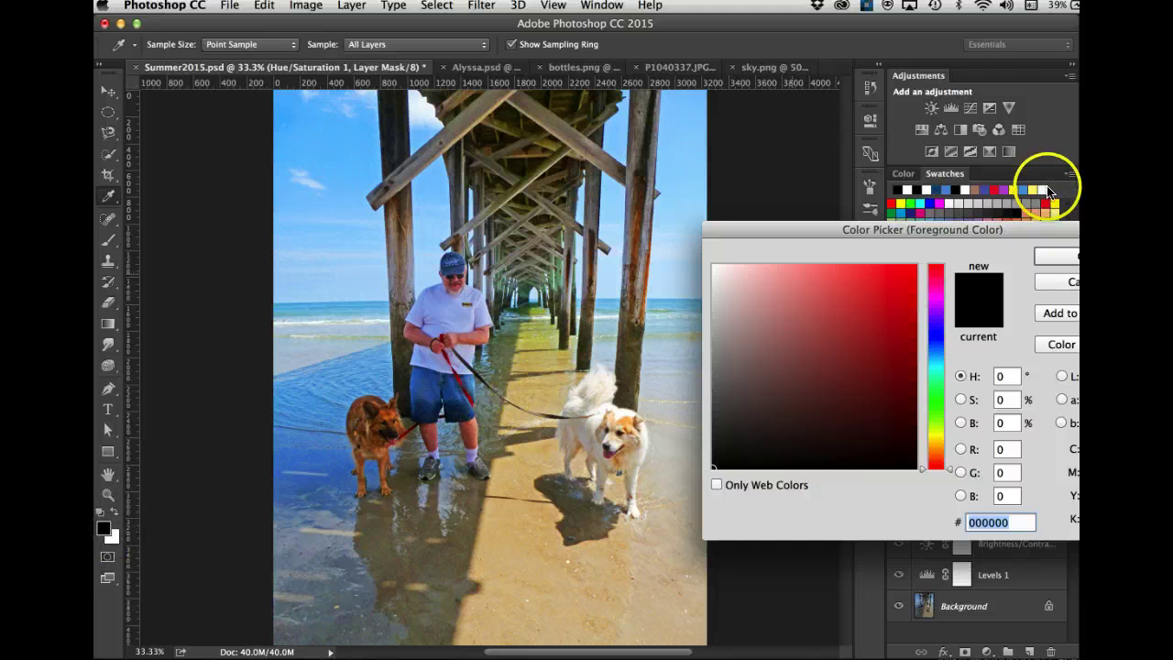
click(1065, 256)
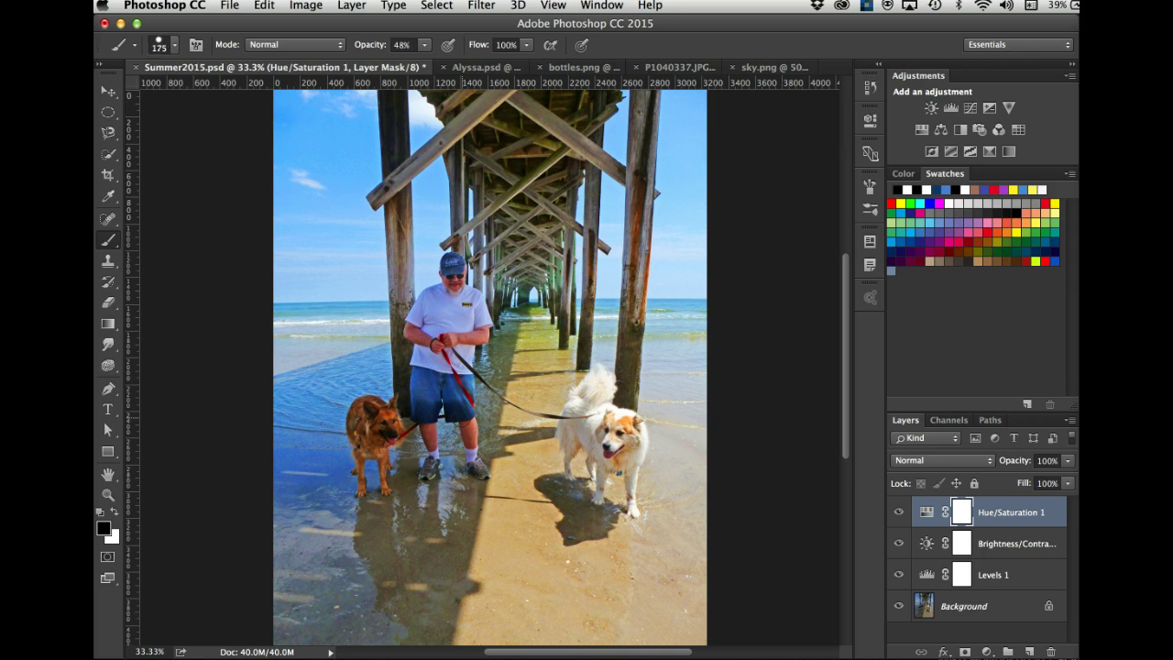
Paint black on the Hue/Saturation mask over the man's face, hand, arm and knee.
click(455, 281)
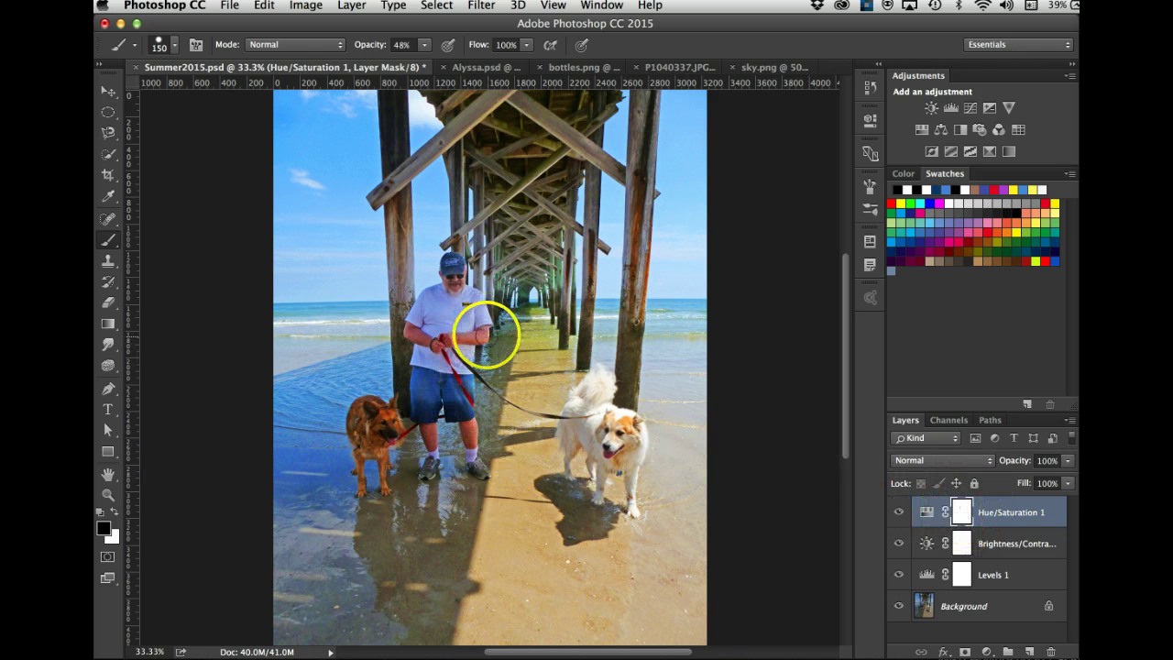
click(483, 336)
mouse_move(447, 339)
mouse_down()
mouse_move(387, 333)
mouse_move(413, 337)
mouse_up()
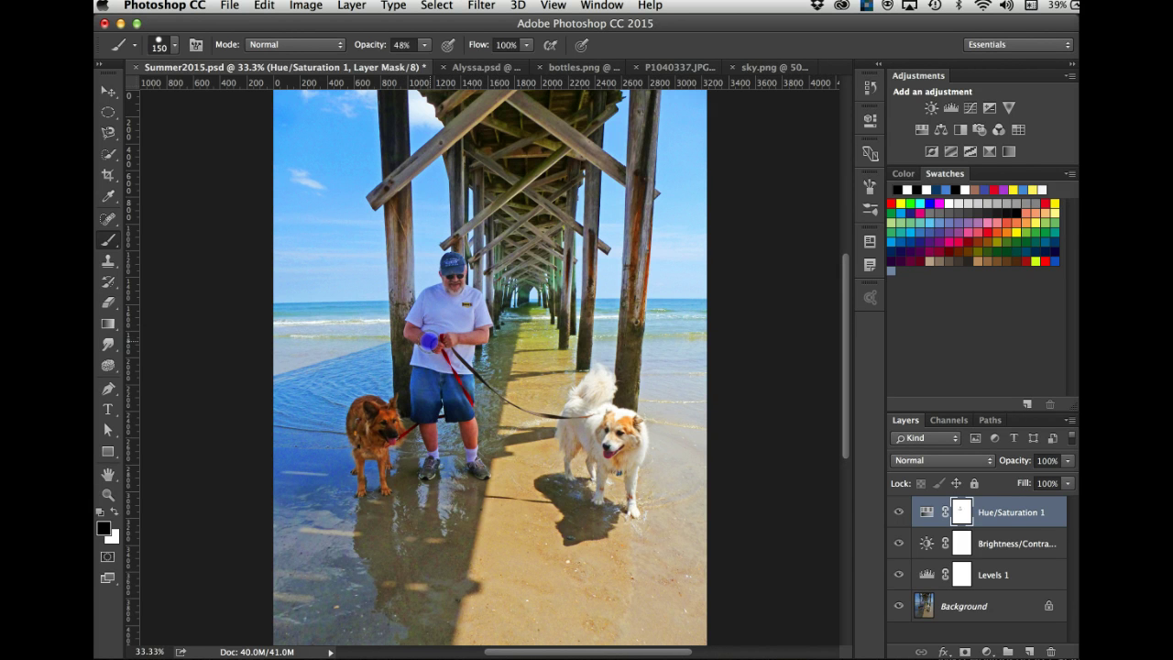
mouse_move(471, 442)
mouse_down()
mouse_move(426, 426)
mouse_move(432, 445)
mouse_move(384, 414)
mouse_up()
Mask the dogs' heads, bodies, legs and shadow, down to the man's feet.
mouse_move(360, 466)
mouse_down()
mouse_move(354, 475)
mouse_move(367, 445)
mouse_move(358, 398)
mouse_up()
drag(368, 445, 381, 414)
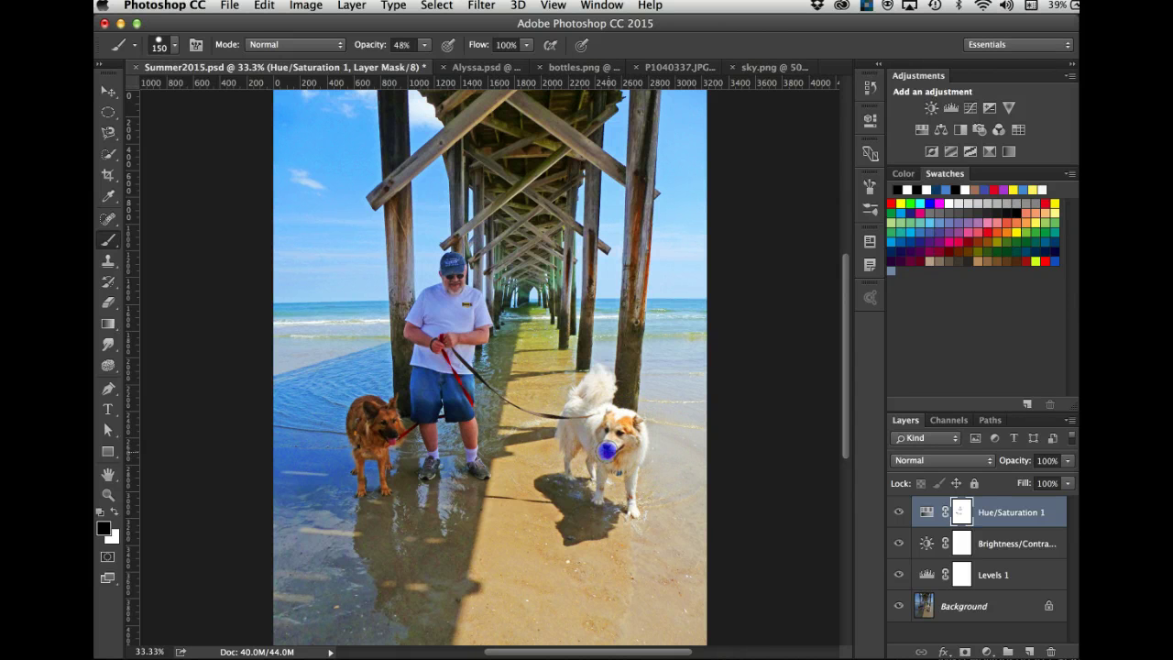
click(570, 519)
mouse_move(281, 488)
mouse_down()
mouse_move(367, 488)
mouse_move(459, 449)
mouse_up()
Switch to white and paint the saturation back onto the white dog's ball and front leg.
key(x)
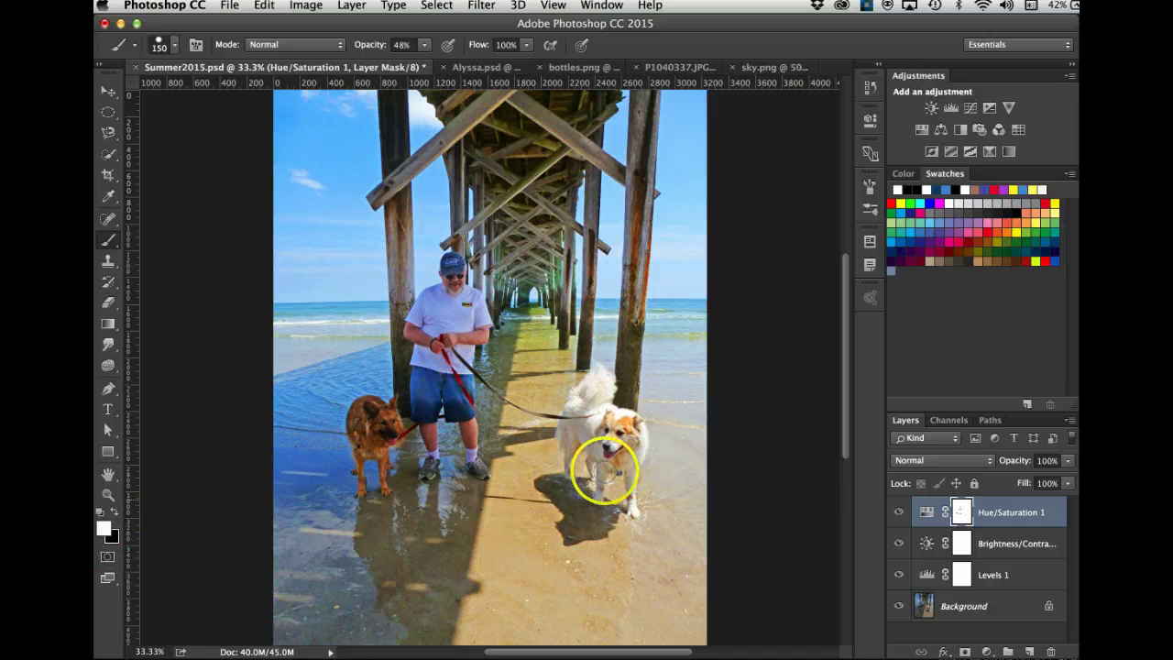
click(606, 453)
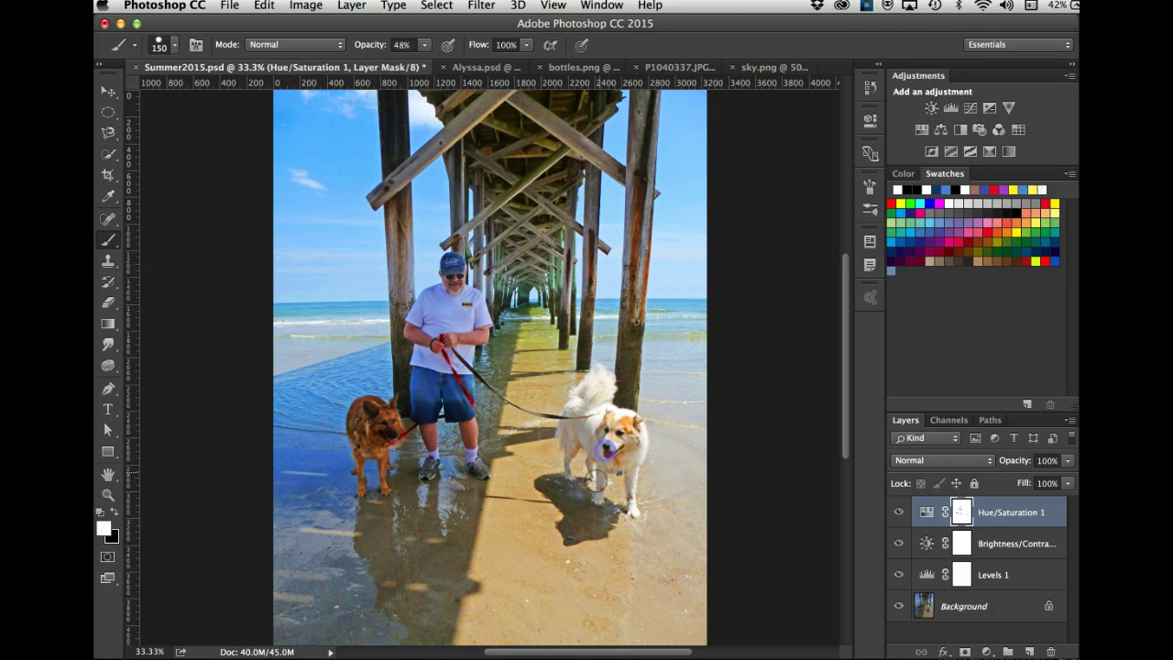
click(645, 492)
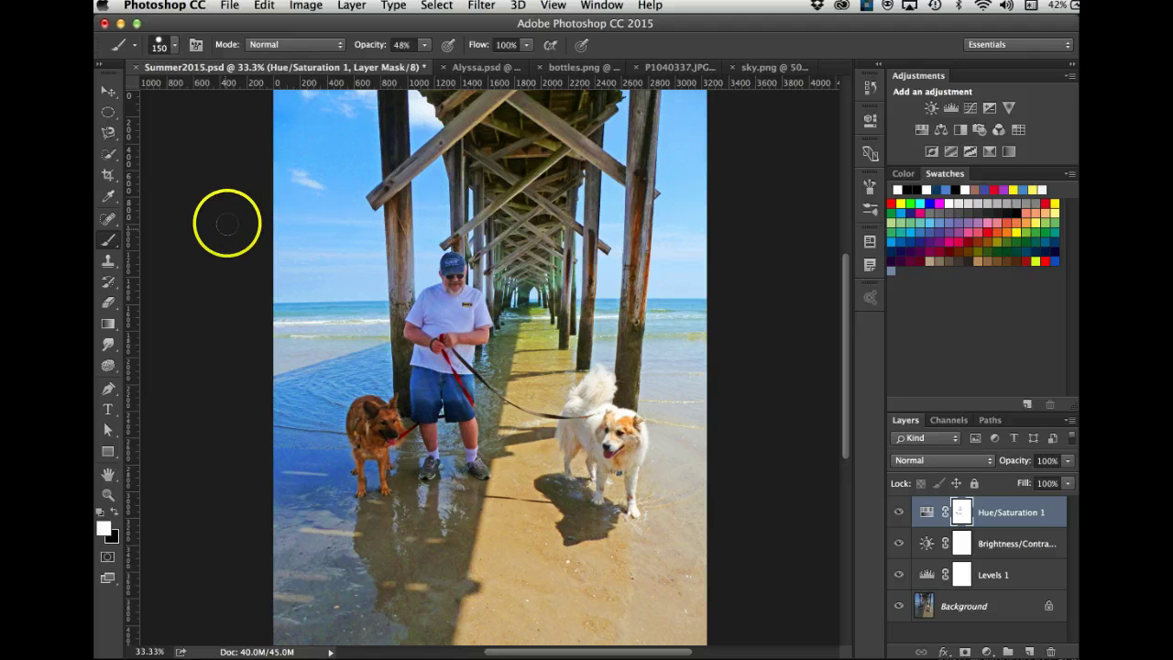
click(108, 95)
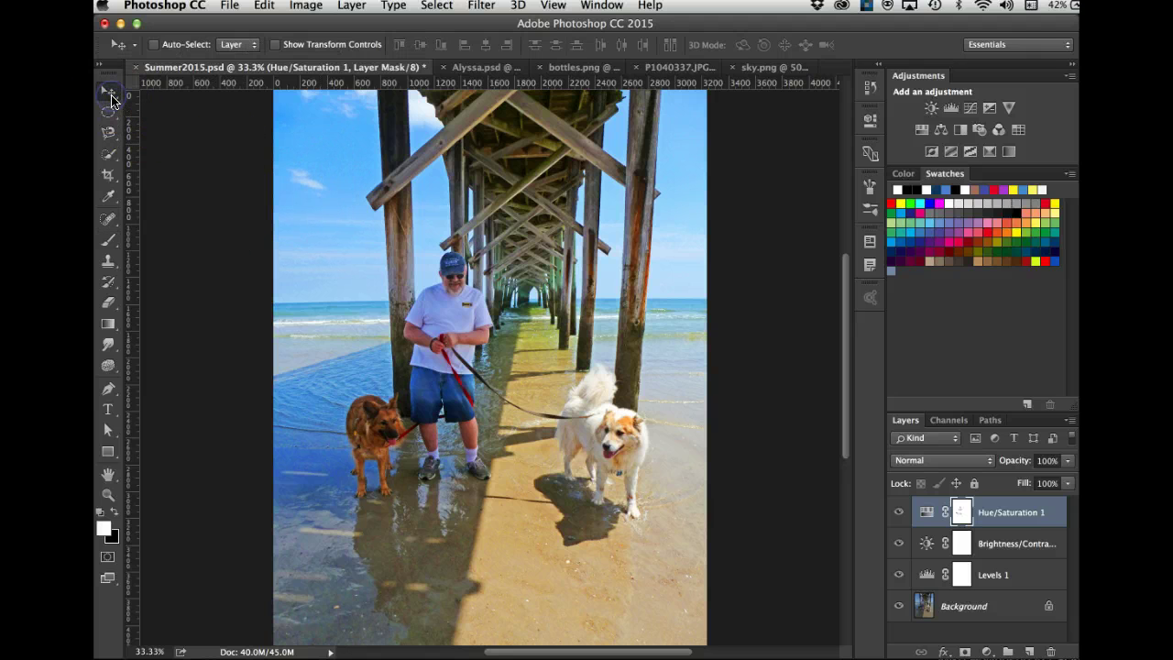
Open sky.png from Chapter 8, then select all and copy it with Cmd+A, Cmd+C.
click(229, 5)
click(247, 38)
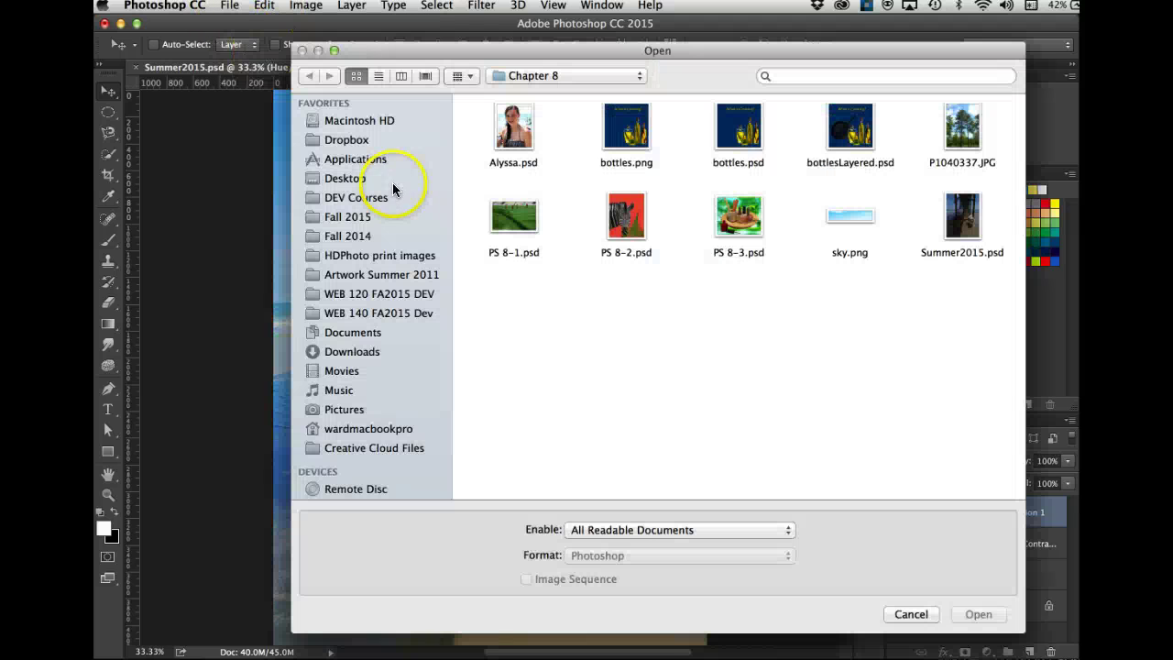
click(853, 218)
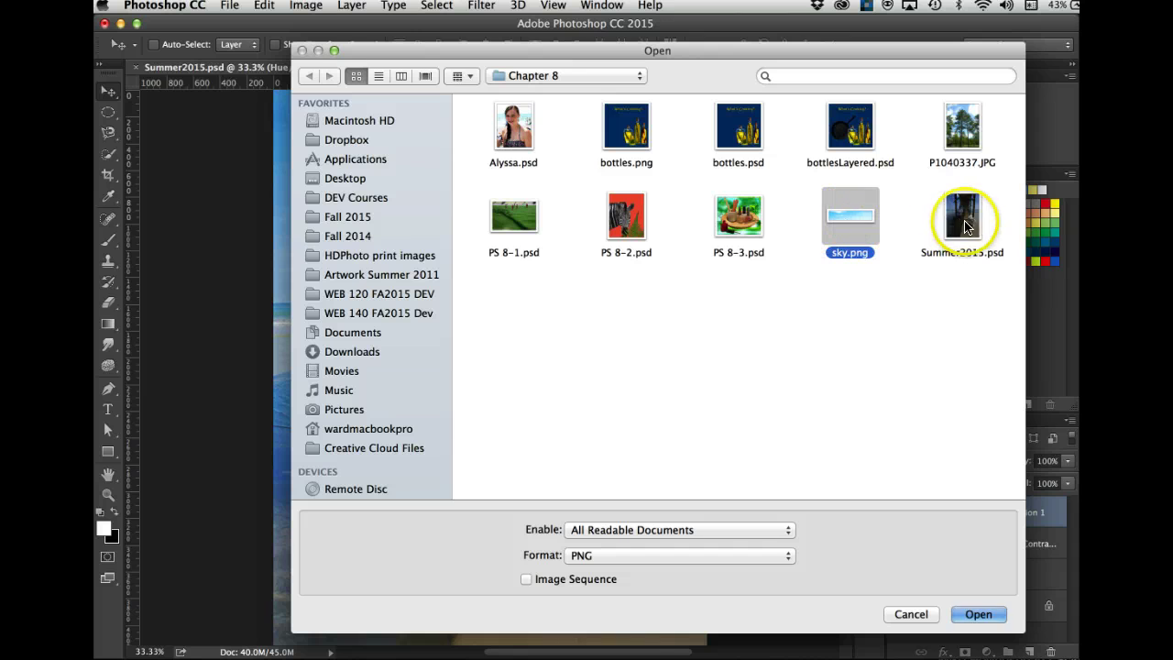
click(971, 615)
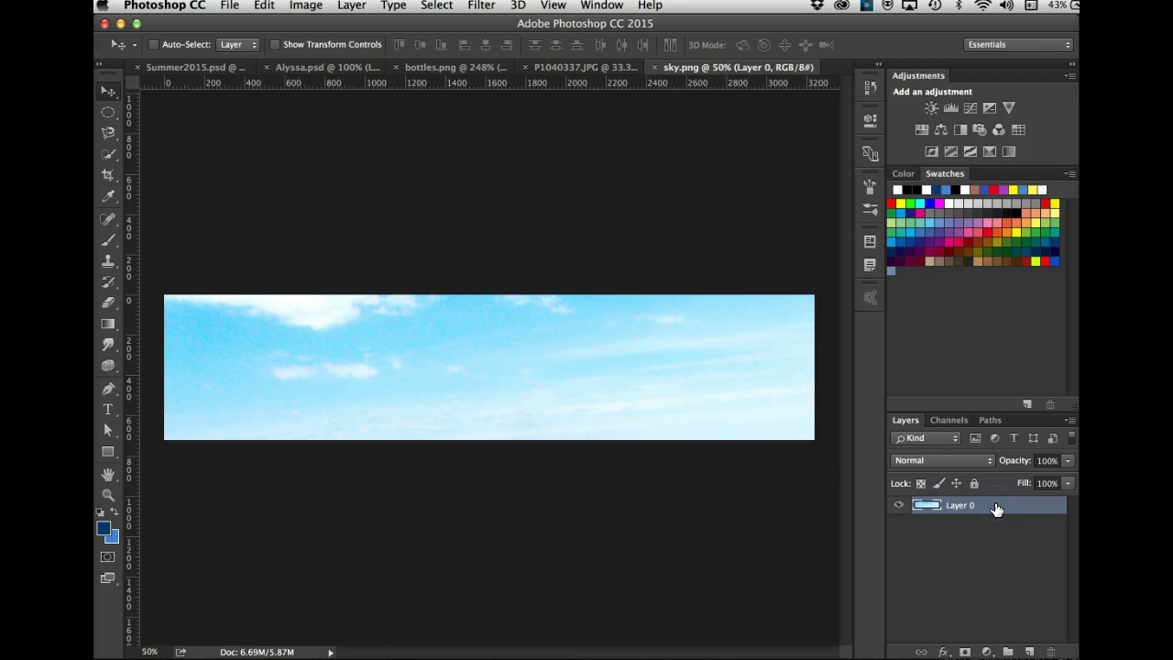
key(super+a)
key(super+c)
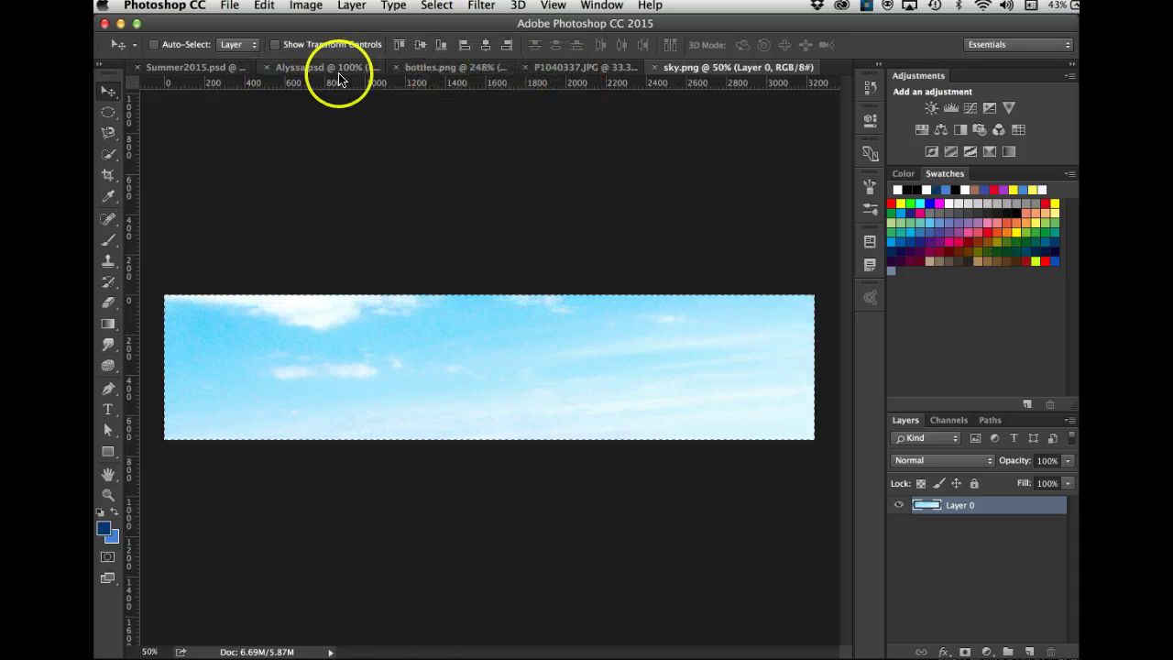
Paste the sky image into Summer2015.psd and drag it to the bottom of the photo.
click(197, 66)
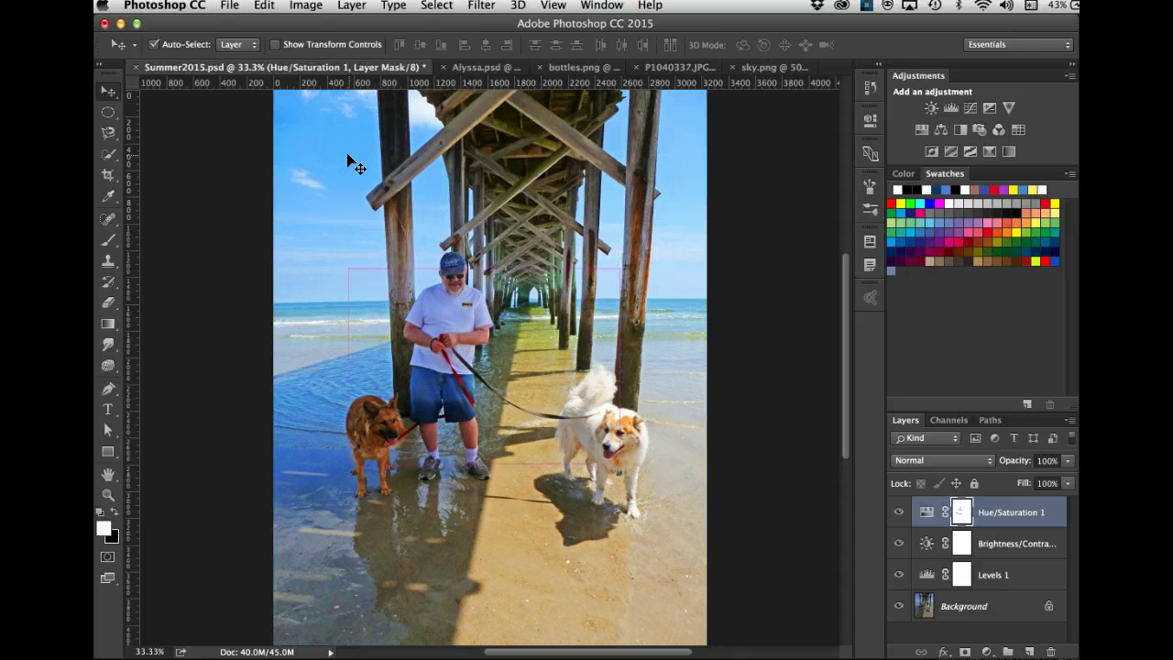
key(ctrl+v)
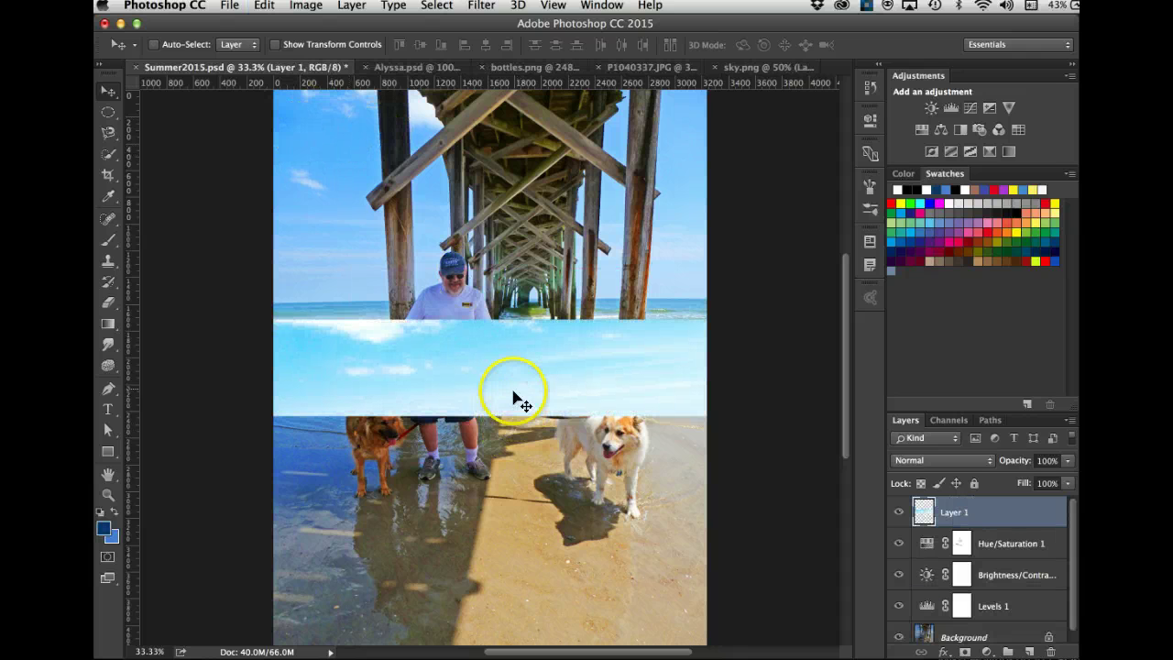
drag(512, 380, 511, 603)
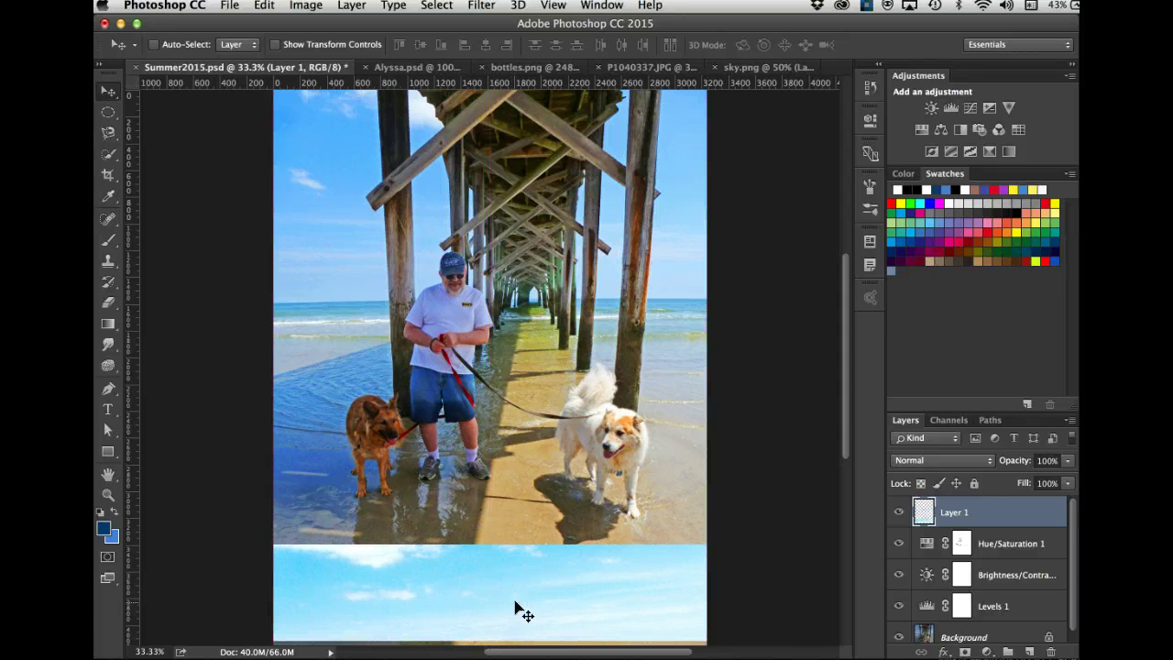
Rename the pasted Layer 1 above Hue/Saturation 1 to 'sky'.
click(969, 511)
click(980, 540)
click(983, 557)
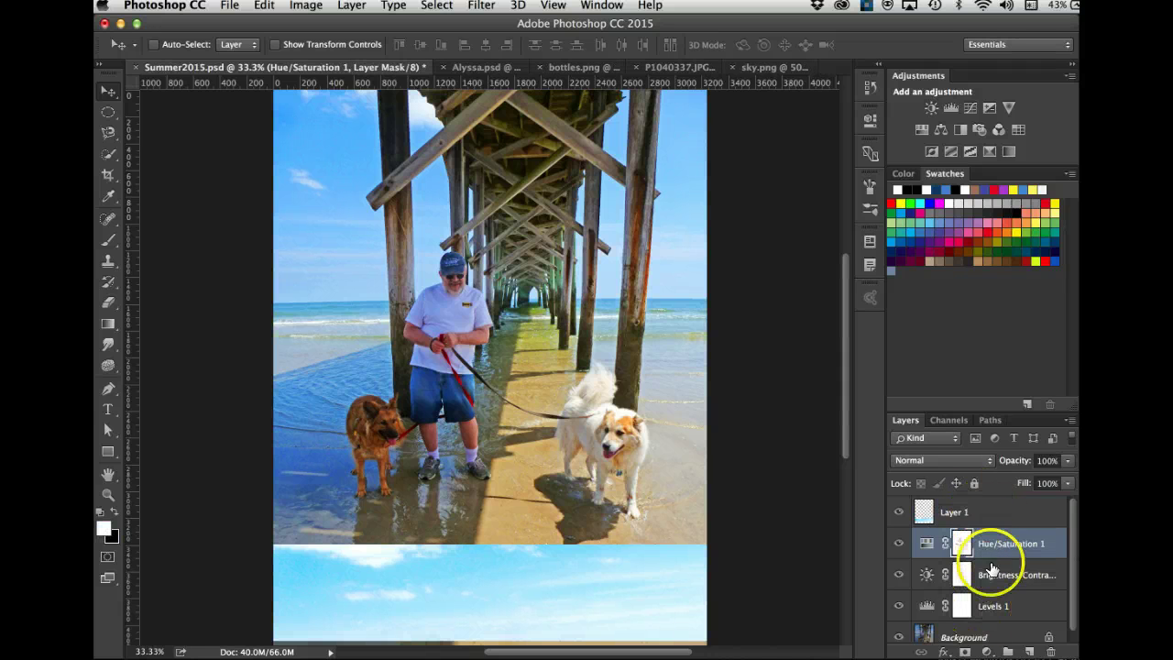
click(990, 514)
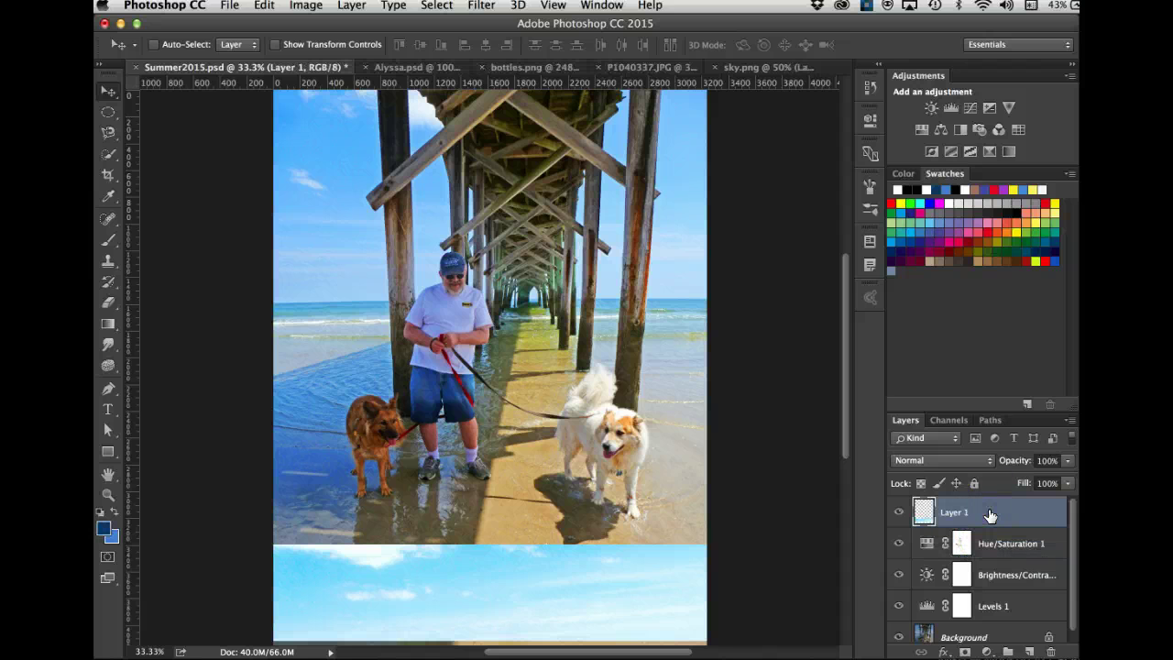
double_click(953, 511)
text(sk)
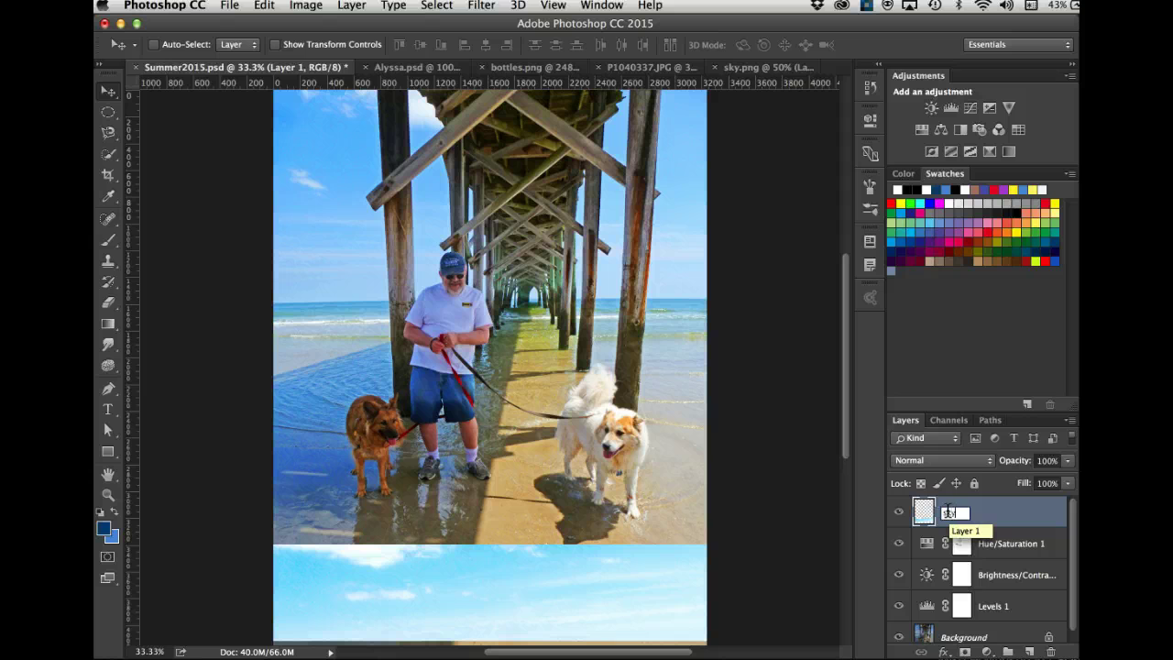
text(y)
key(Return)
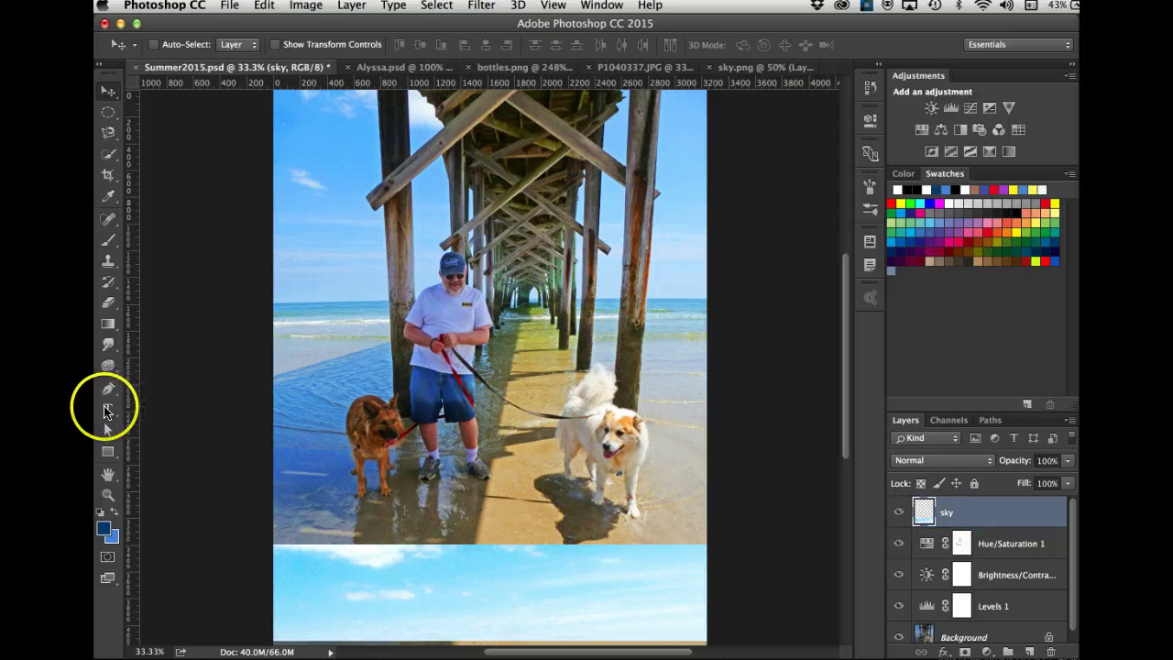
Add white 'Summer 2015' text in Superclarendon Black Italic 130 pt across the lower sky strip.
click(107, 412)
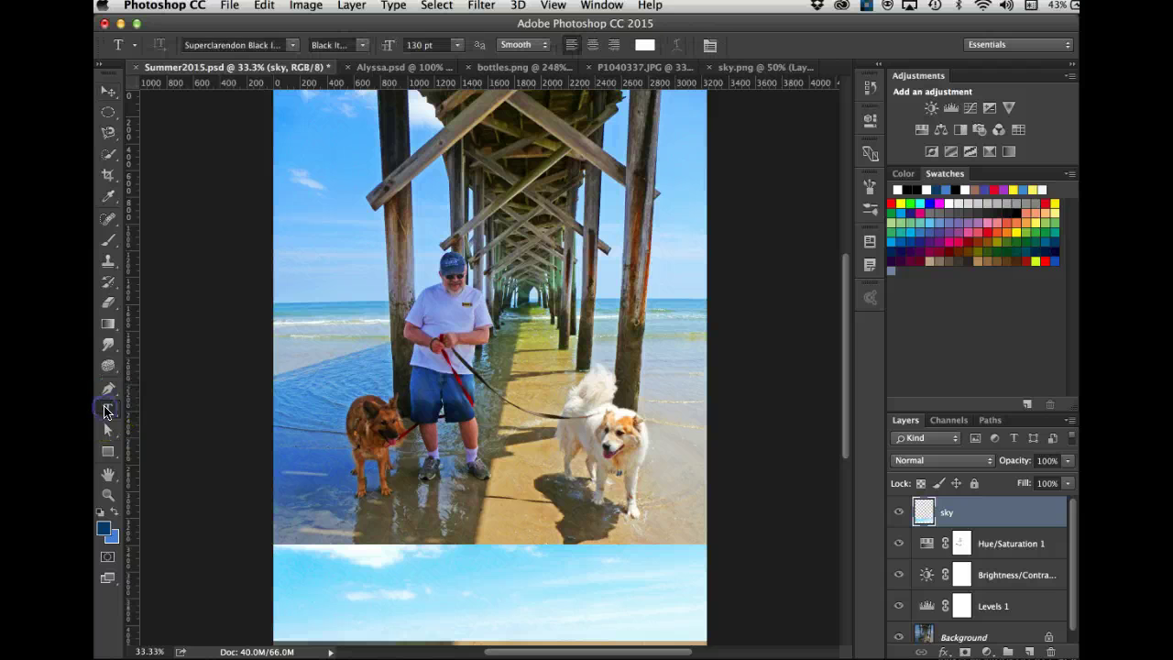
click(290, 46)
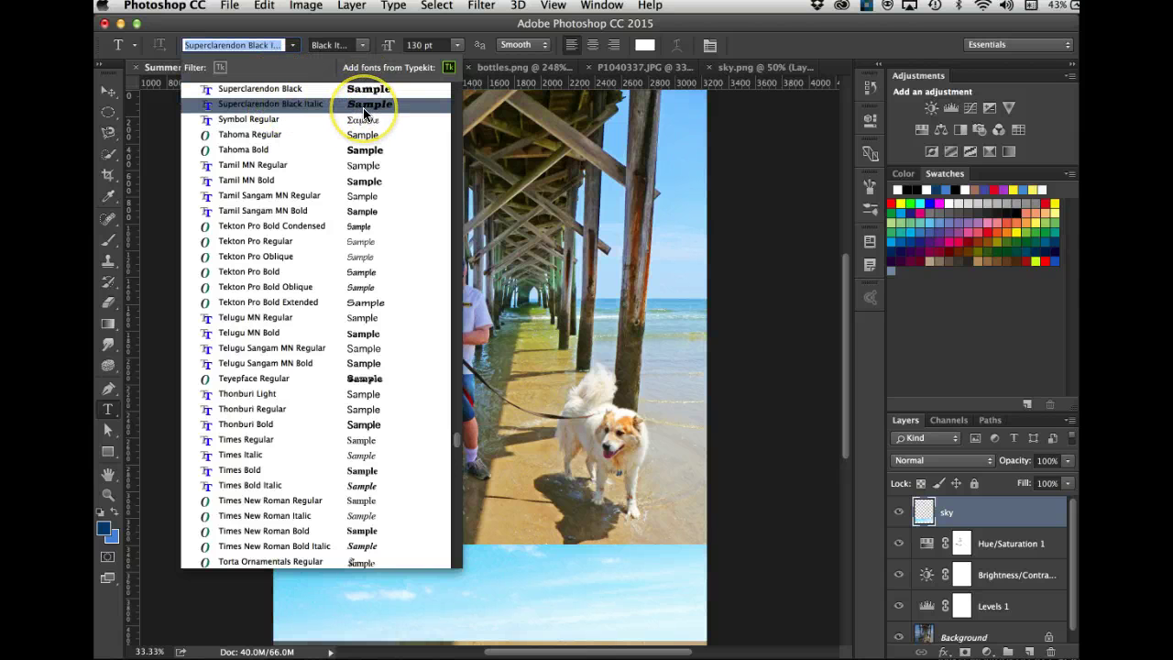
click(289, 111)
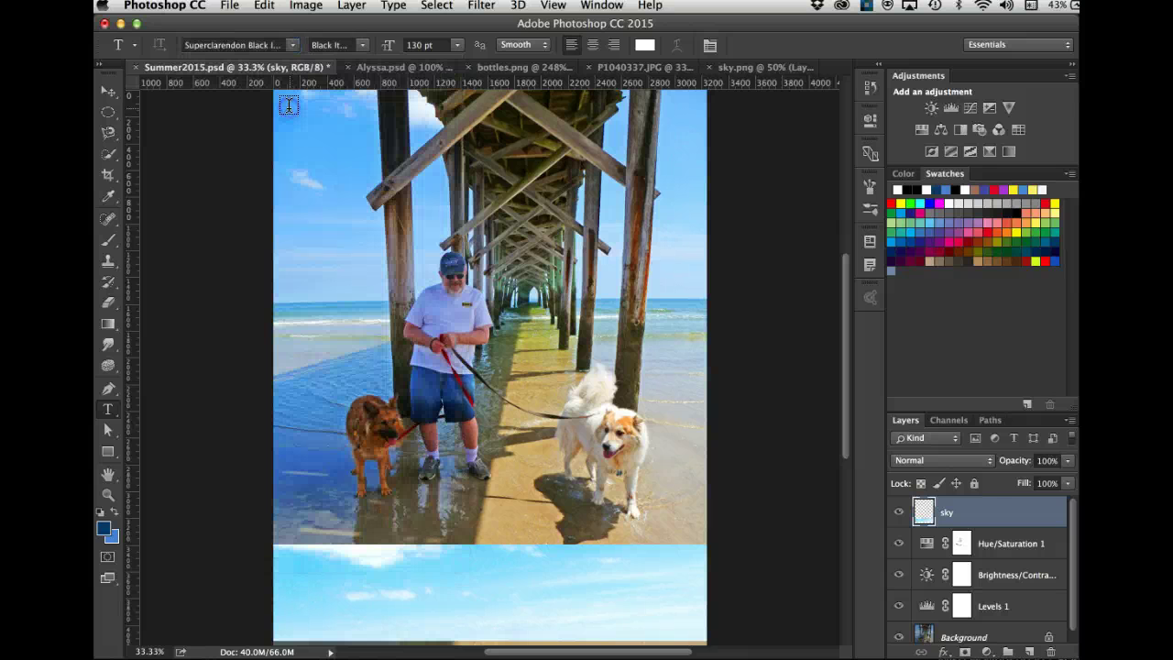
click(316, 594)
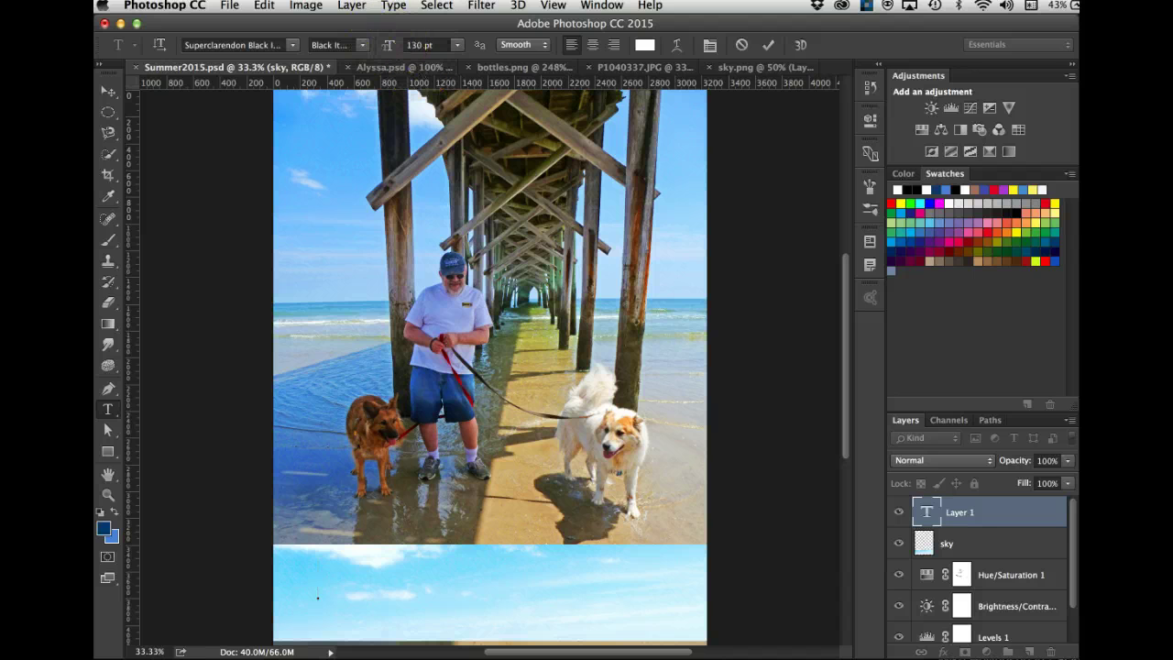
text(Summe)
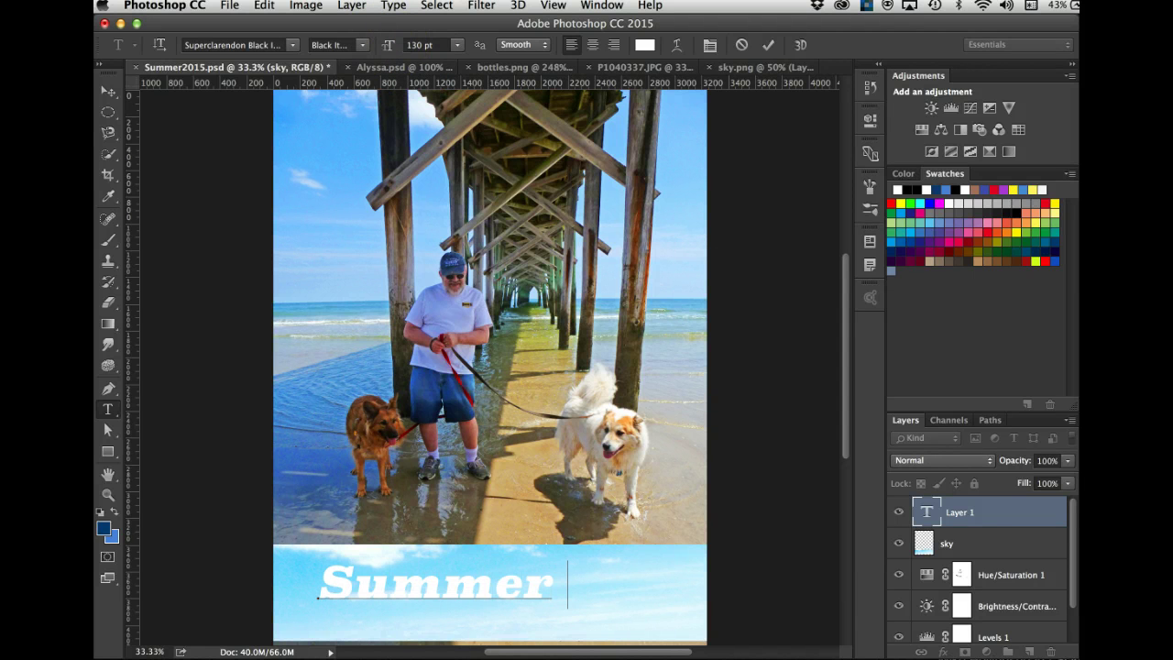
text(r 2)
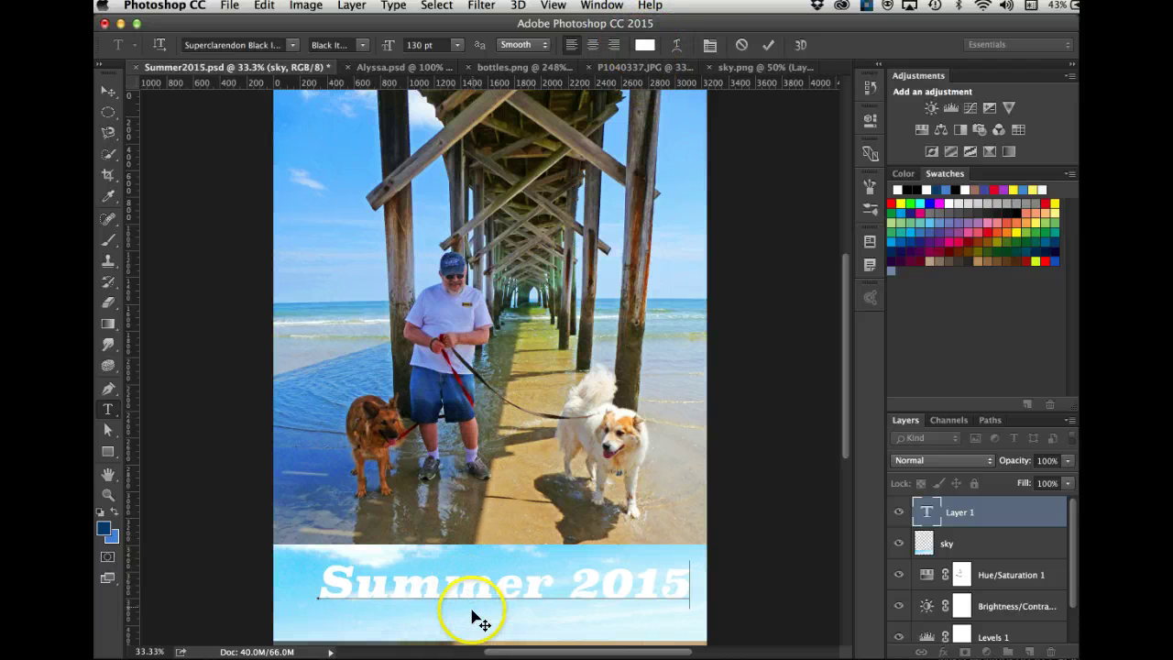
drag(473, 616, 454, 611)
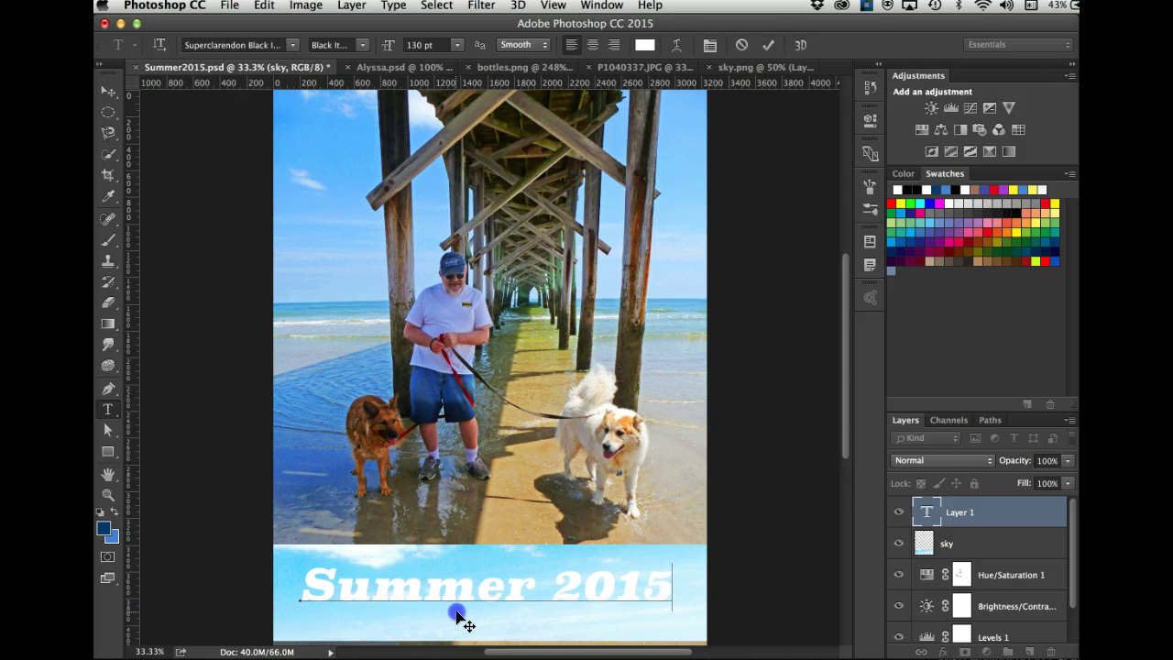
drag(457, 616, 458, 616)
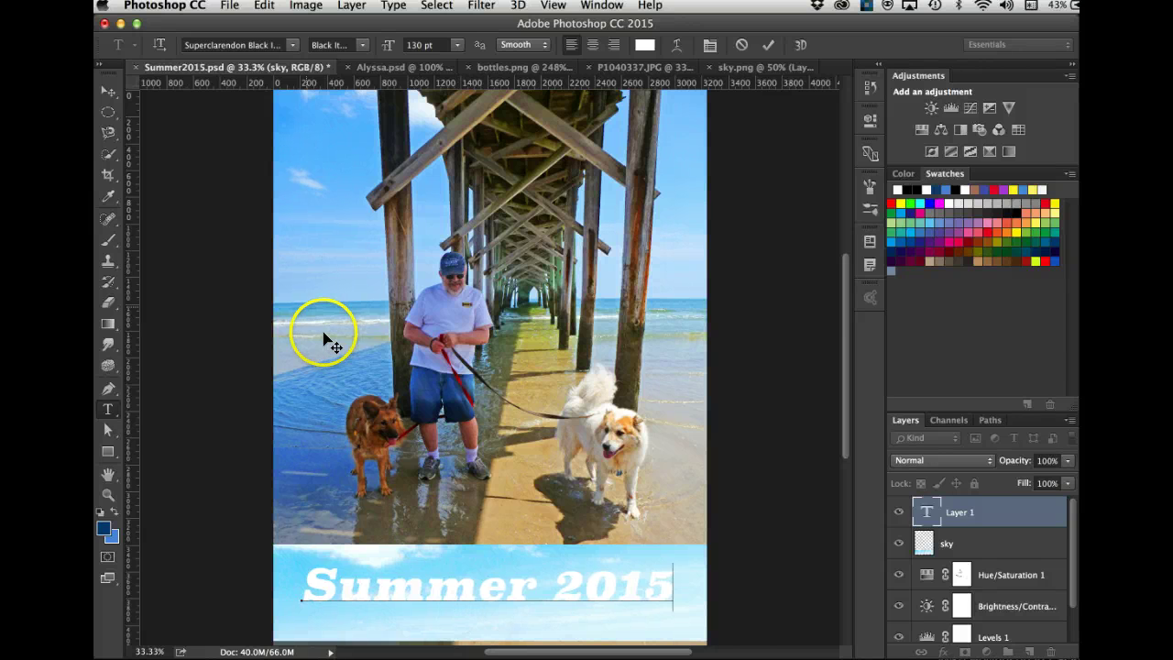
Align the horizontal centres of the sky and Summer 2015 layers.
click(107, 91)
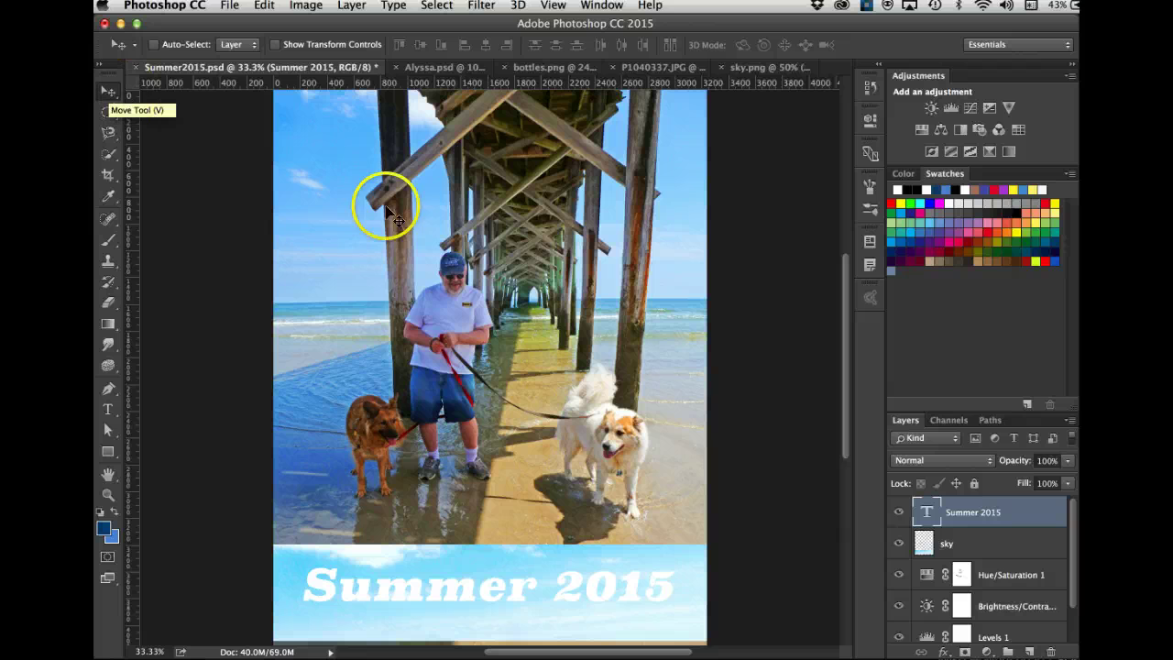
click(986, 544)
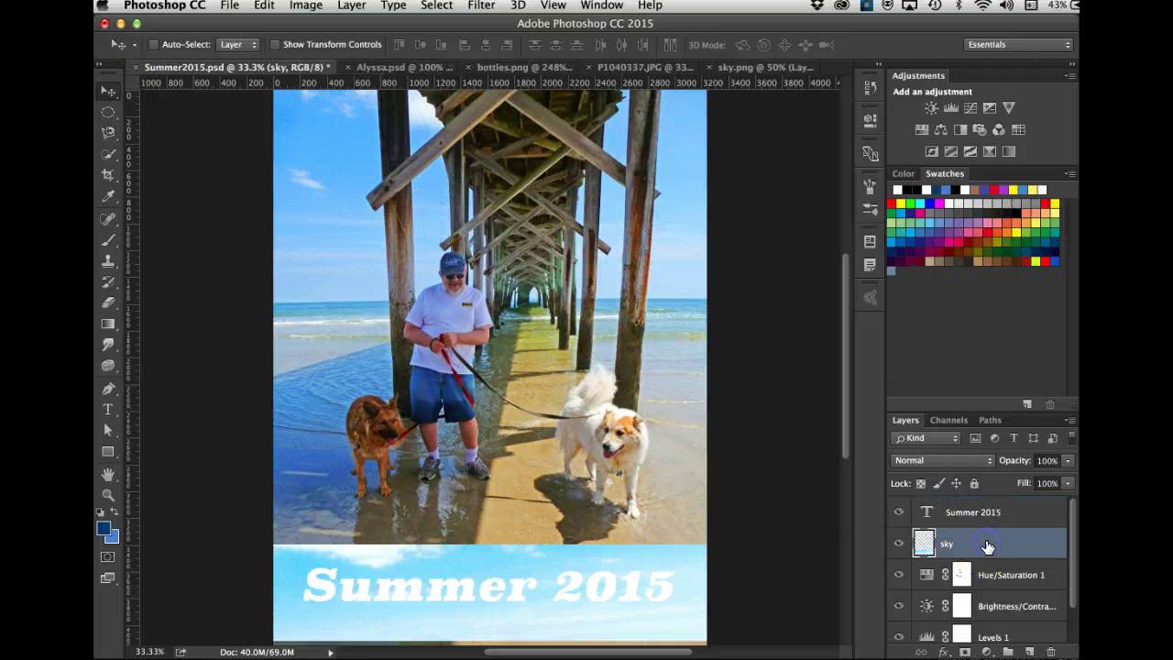
shift+click(970, 512)
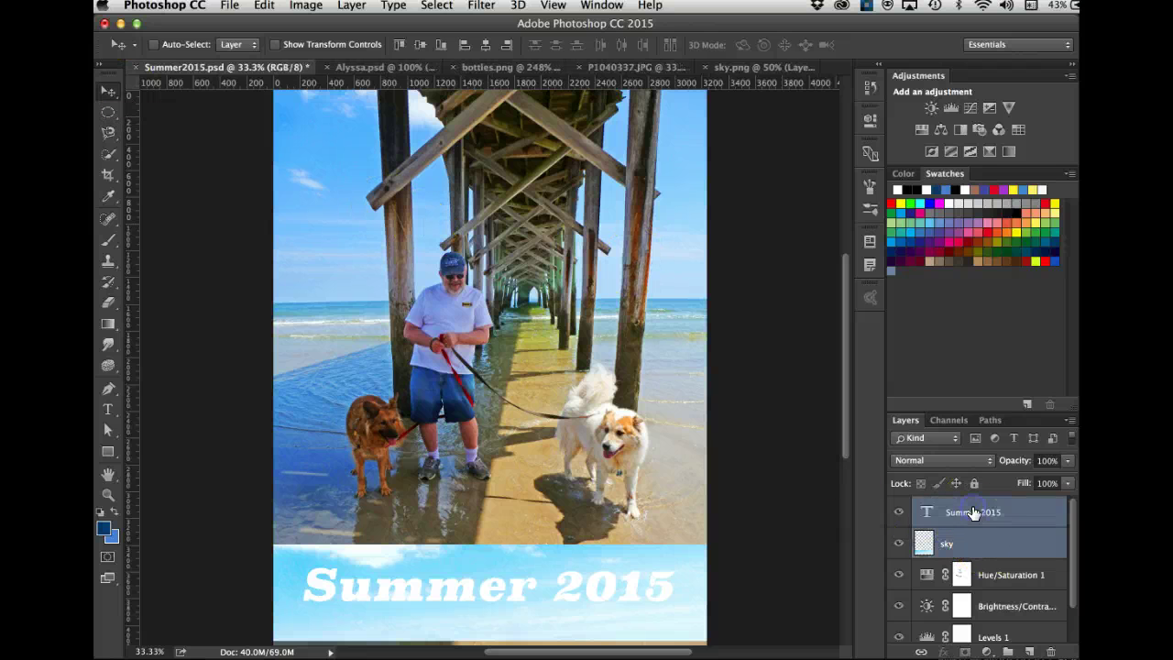
click(932, 365)
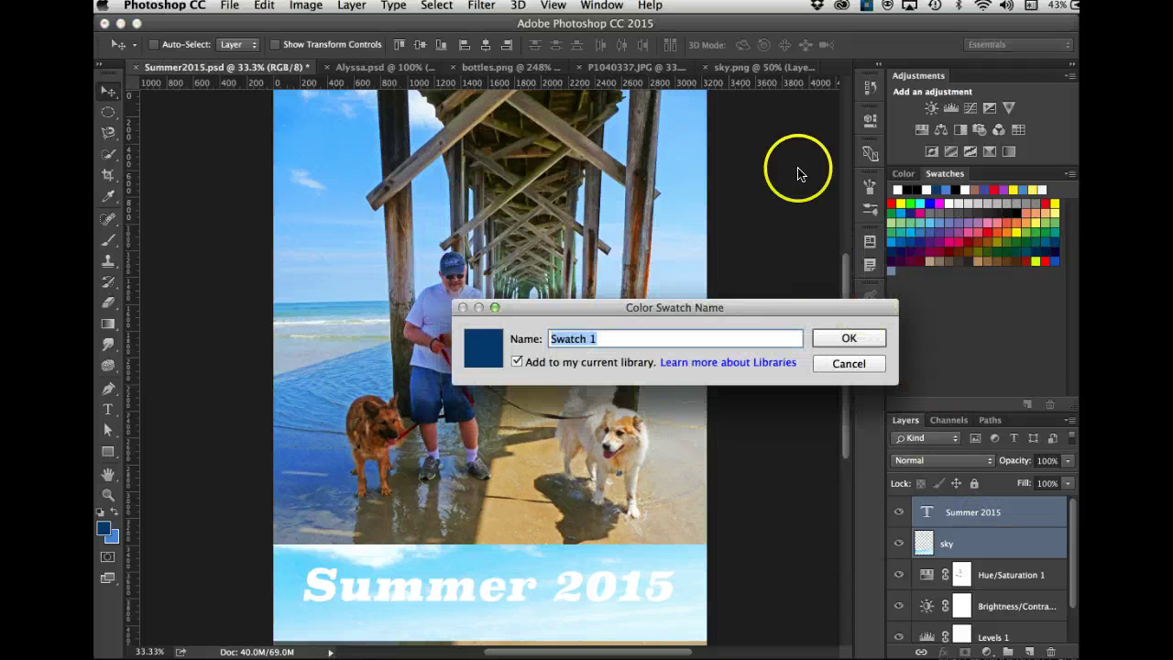
click(828, 363)
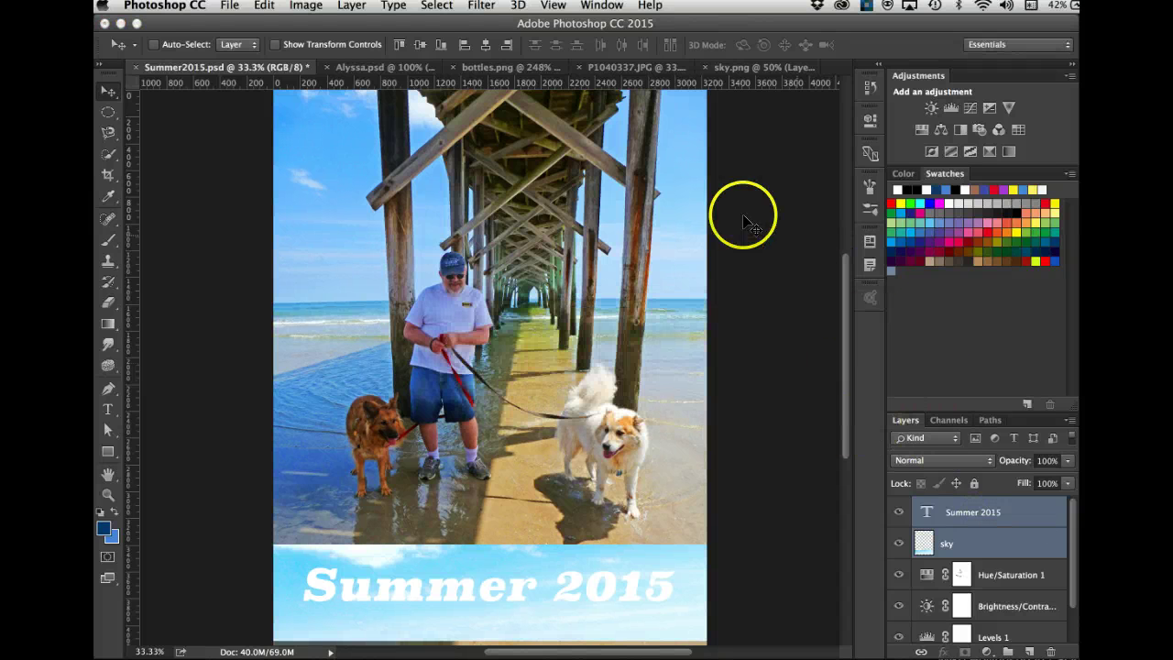
click(485, 47)
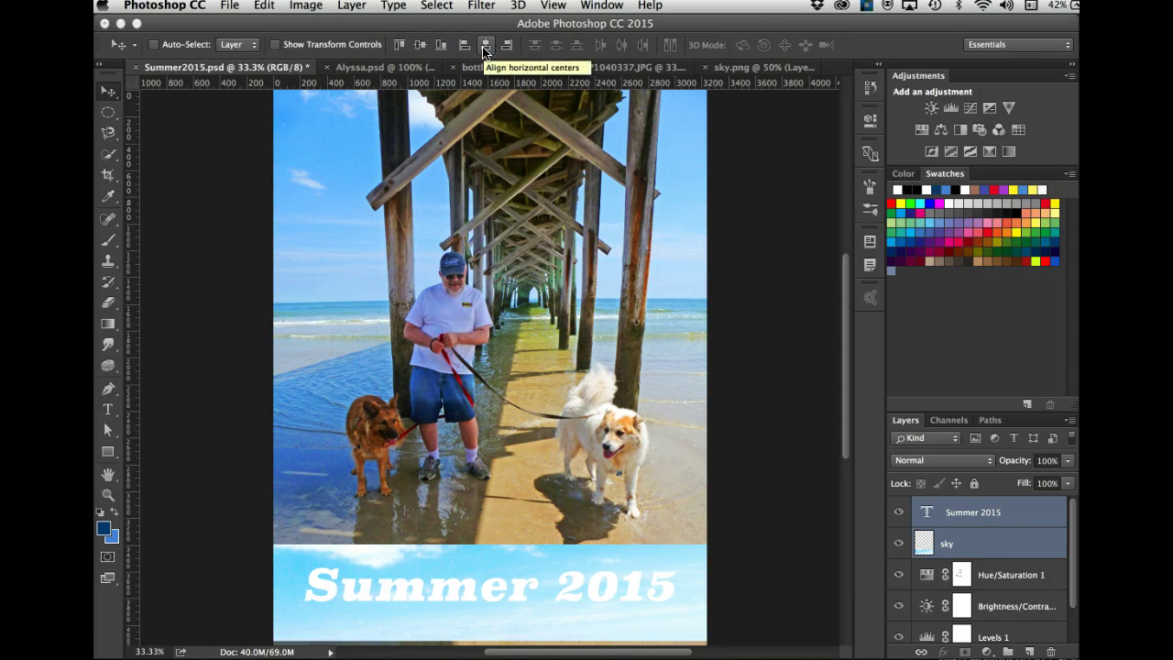
Move the Summer 2015 text layer below the sky layer.
click(658, 186)
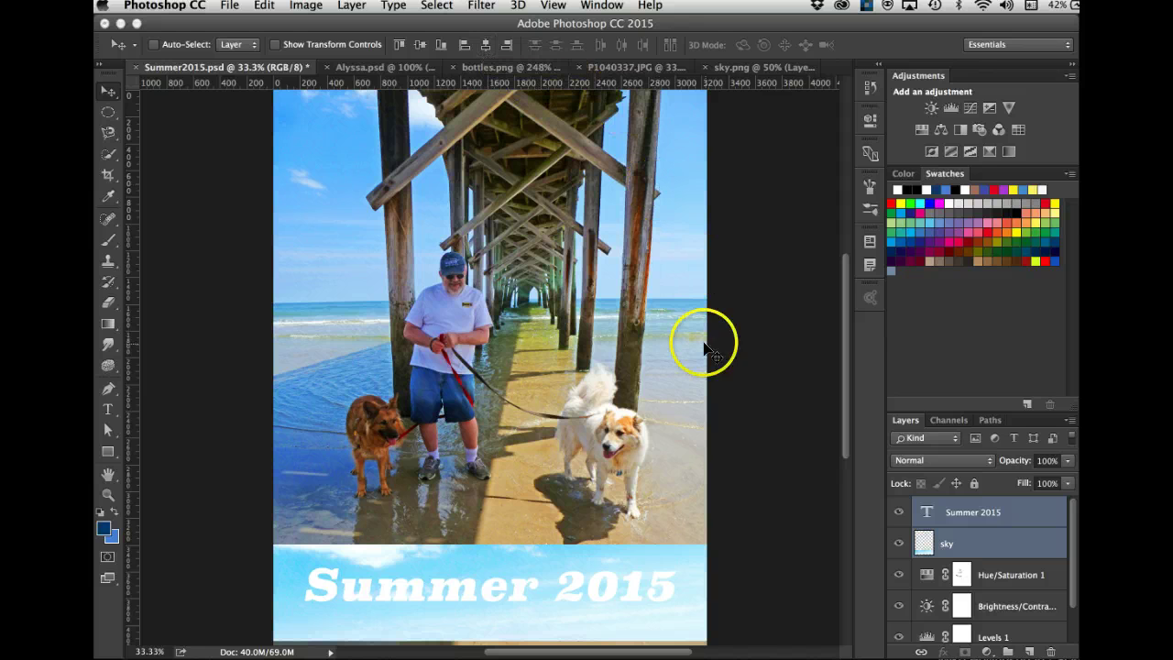
click(993, 515)
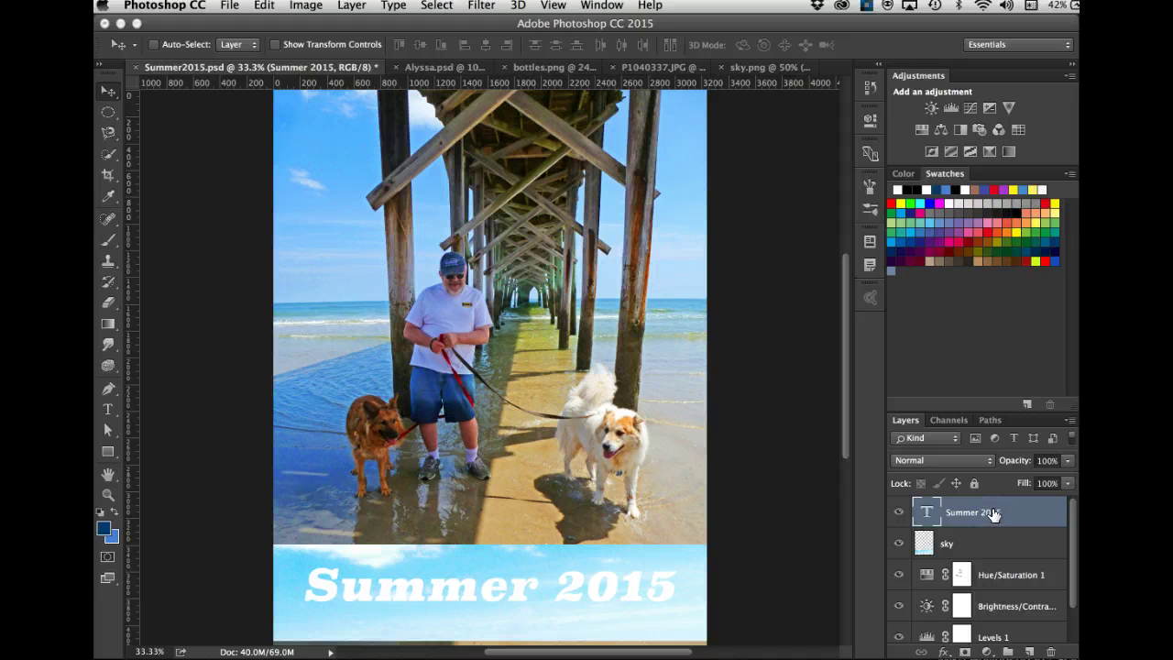
drag(993, 515, 967, 525)
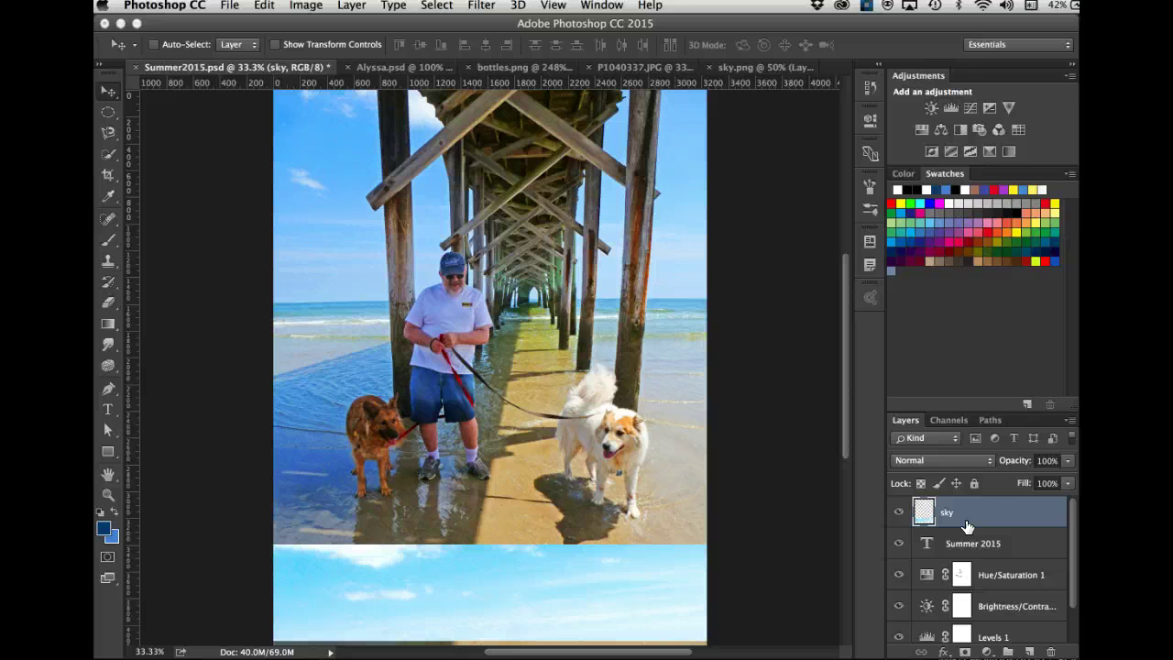
click(957, 541)
click(898, 517)
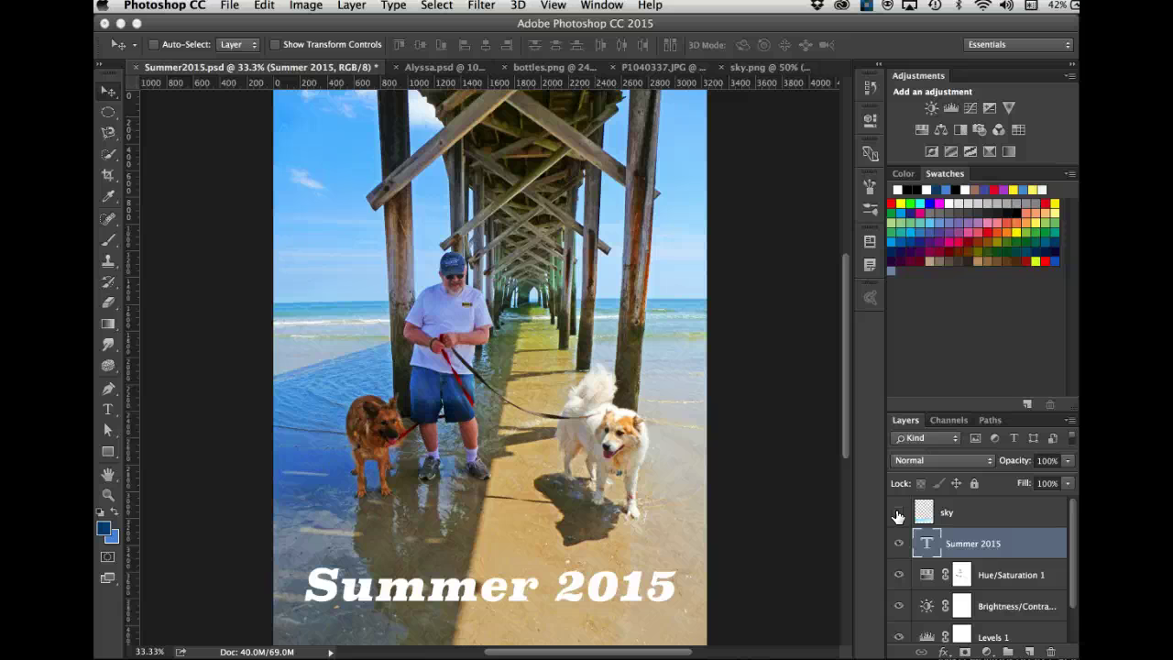
click(898, 513)
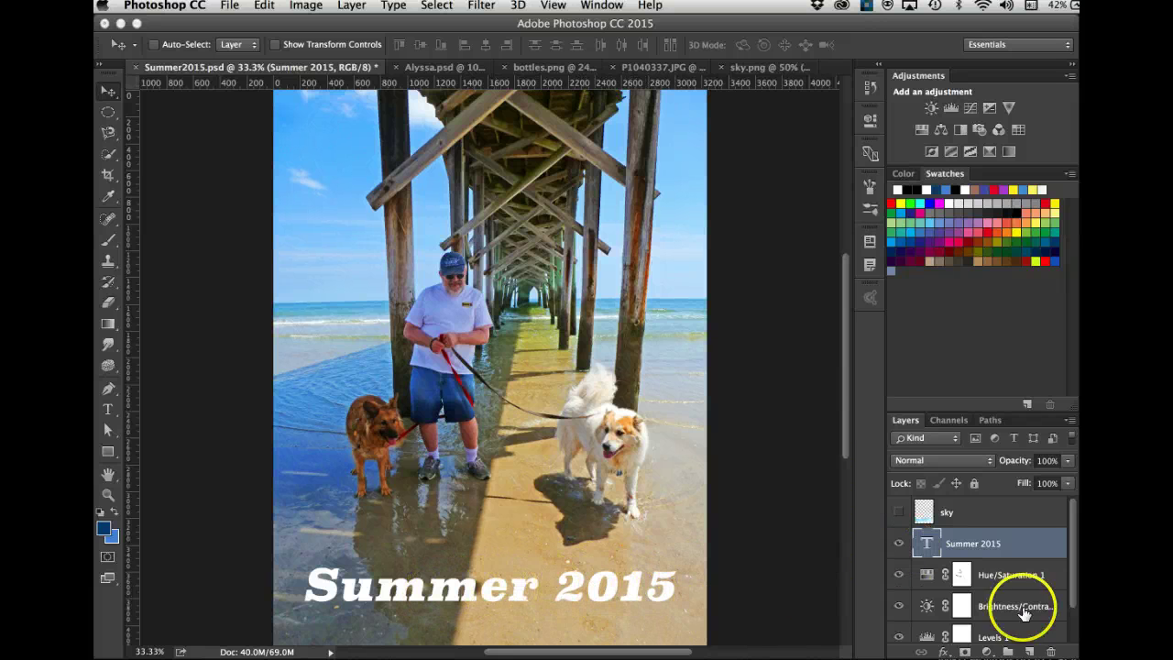
click(899, 512)
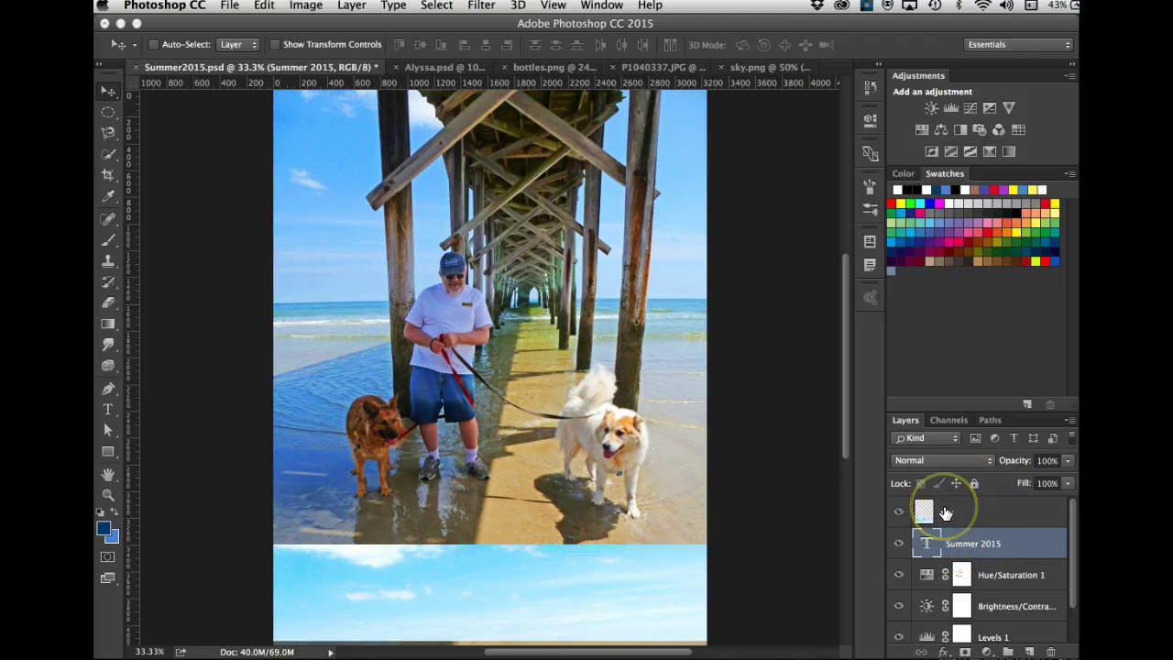
Clip the sky layer to the Summer 2015 text layer so the sky fills the letters.
drag(946, 513, 956, 547)
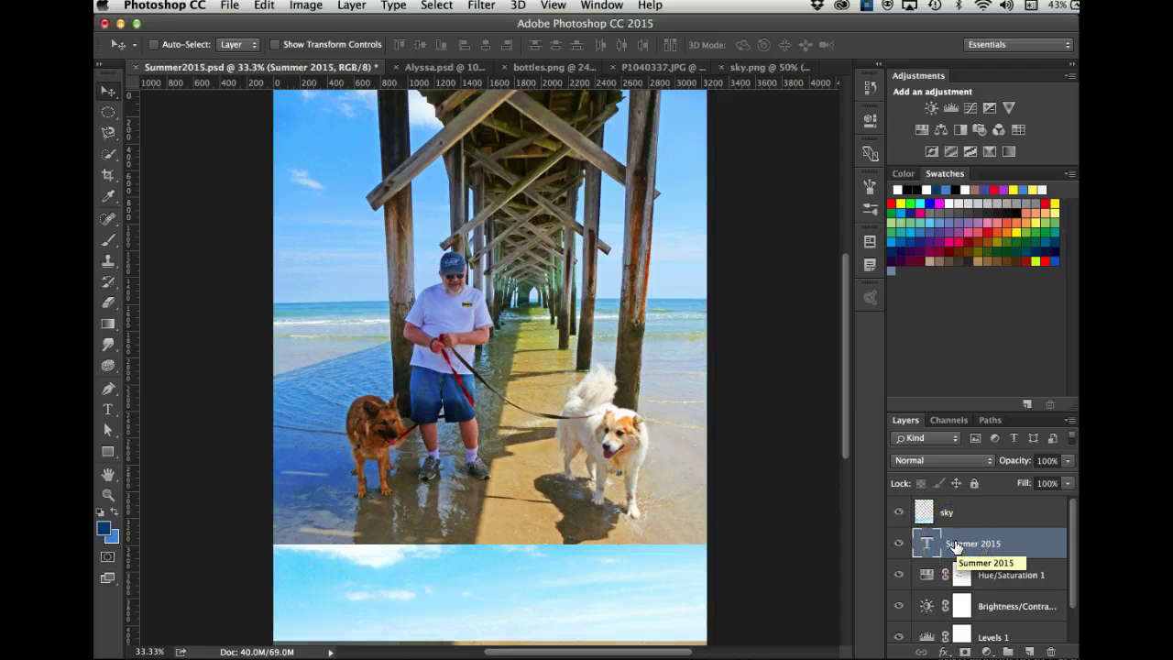
drag(955, 546, 980, 521)
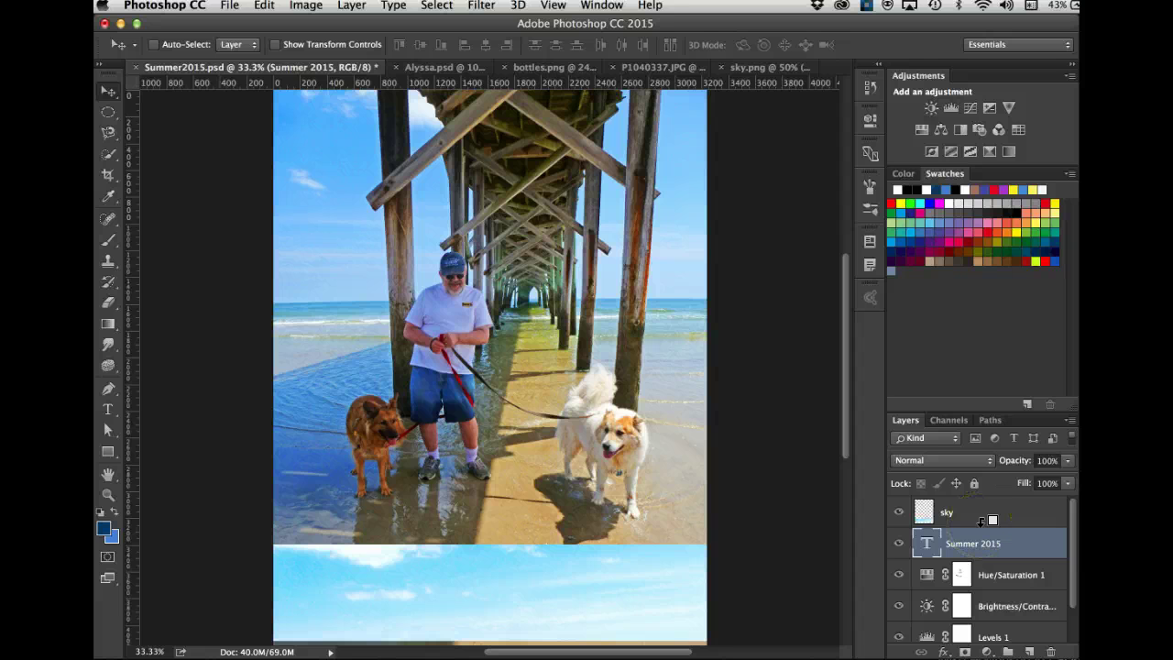
alt+click(980, 522)
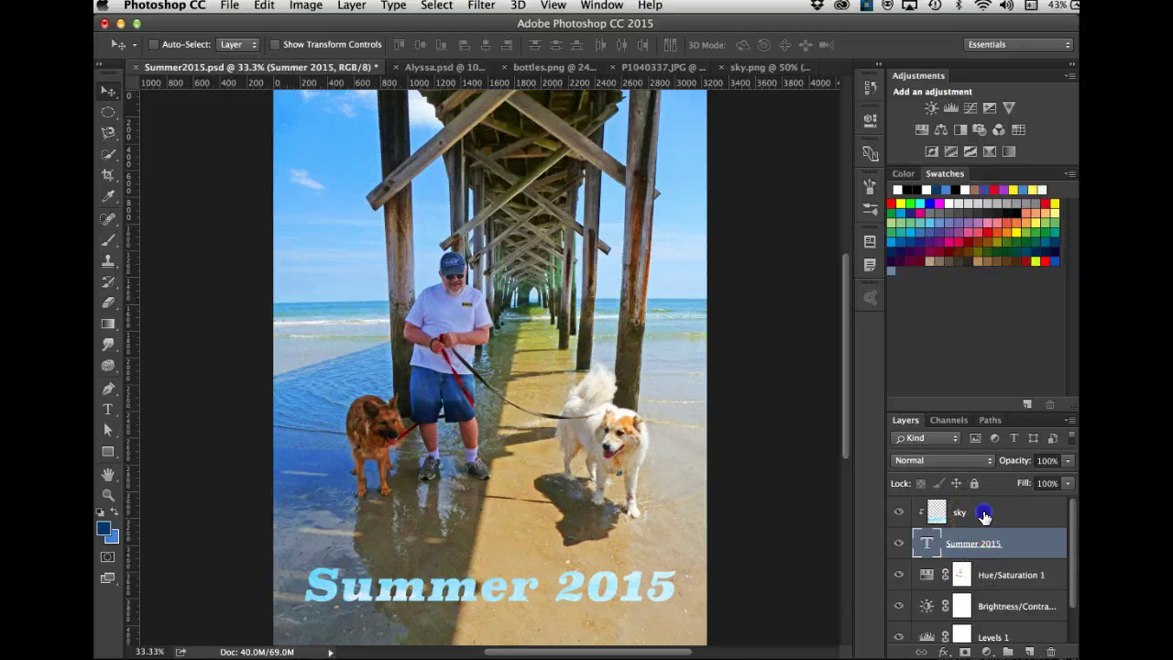
click(983, 516)
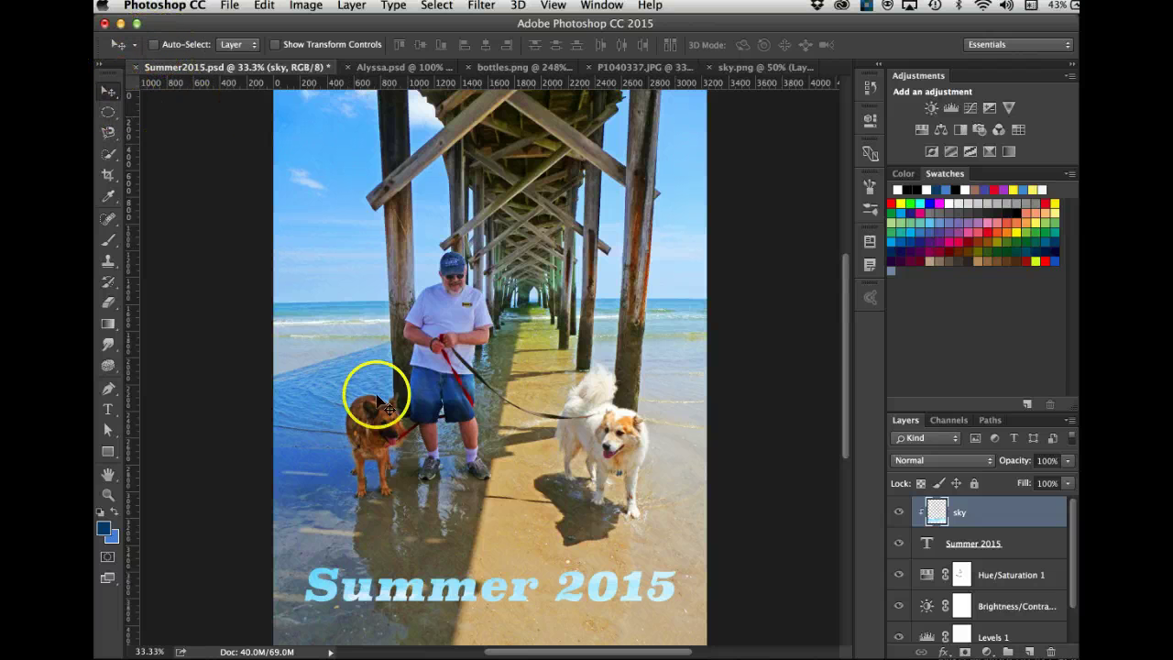
Reposition the sky inside the letters and move the Summer 2015 text higher in the photo.
mouse_move(457, 573)
mouse_down()
mouse_move(466, 605)
mouse_move(455, 512)
mouse_move(450, 629)
mouse_move(445, 569)
mouse_up()
click(790, 569)
click(957, 543)
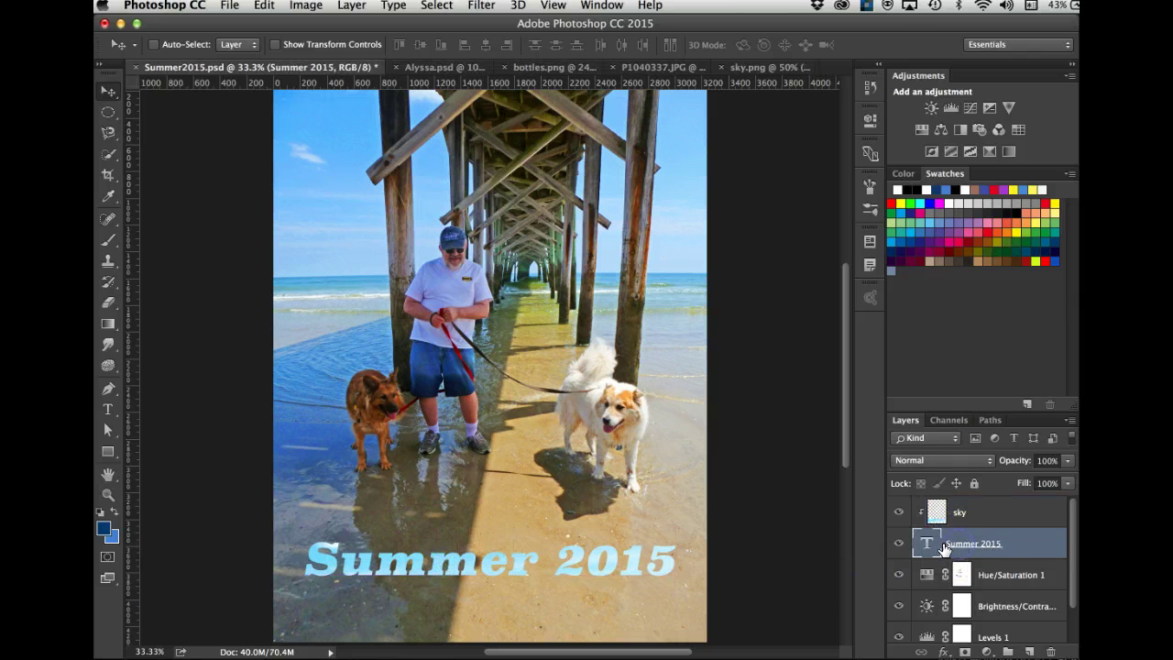
drag(535, 564, 471, 589)
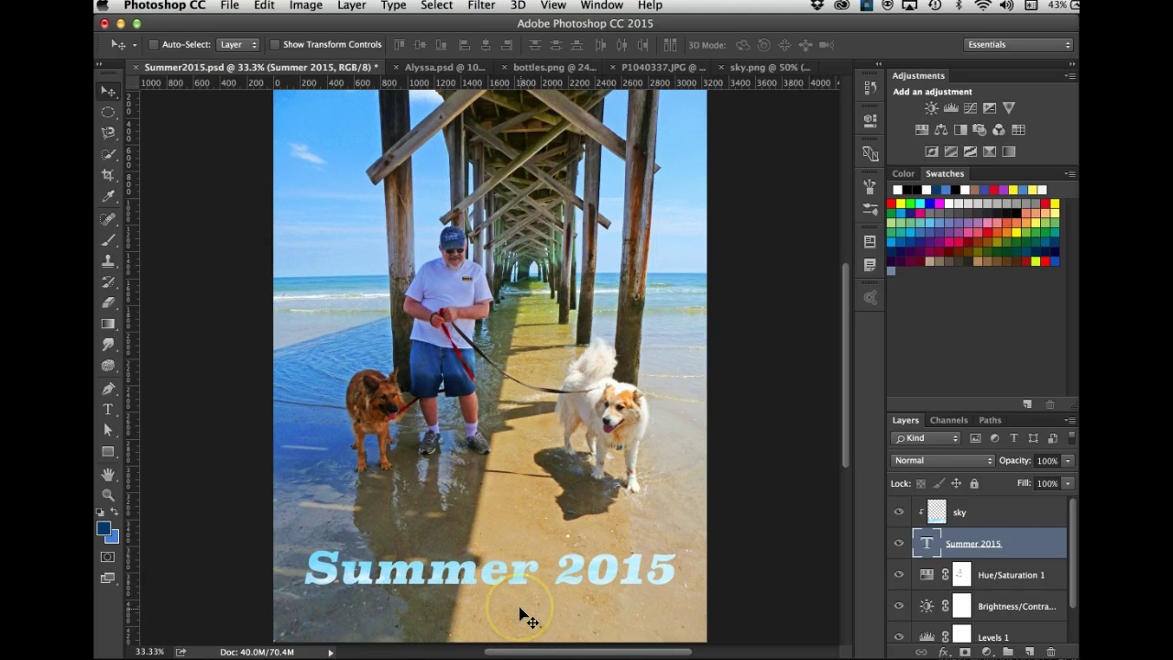
Select the Summer 2015 text layer, ready for adding layer effects.
drag(944, 509, 720, 565)
click(990, 545)
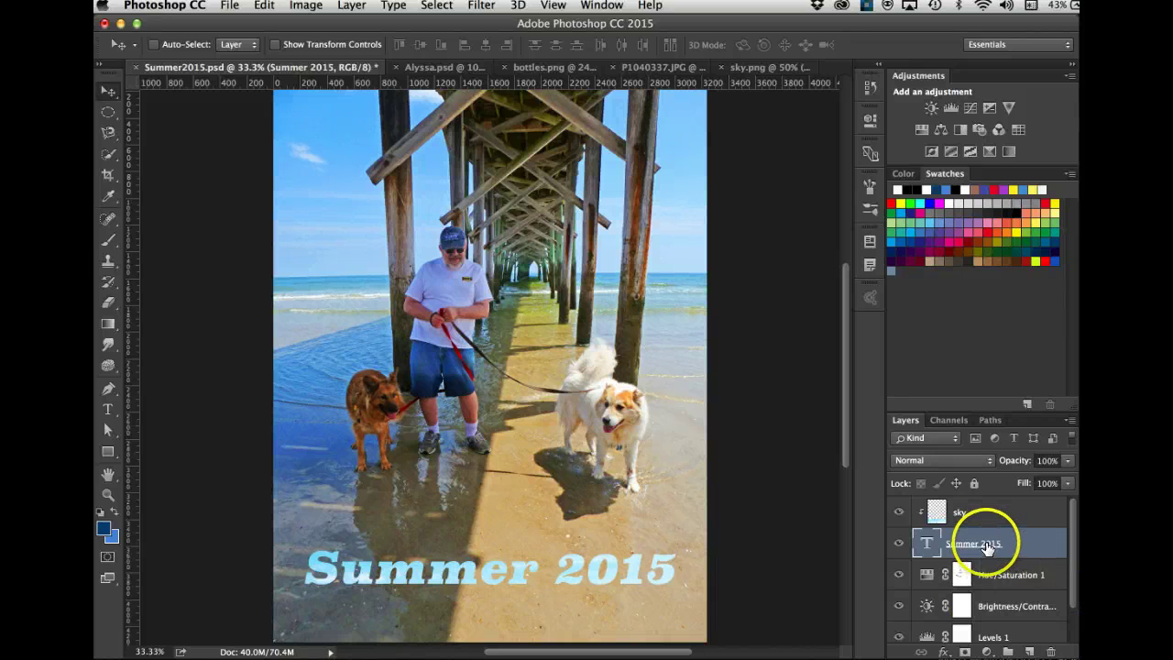
click(978, 520)
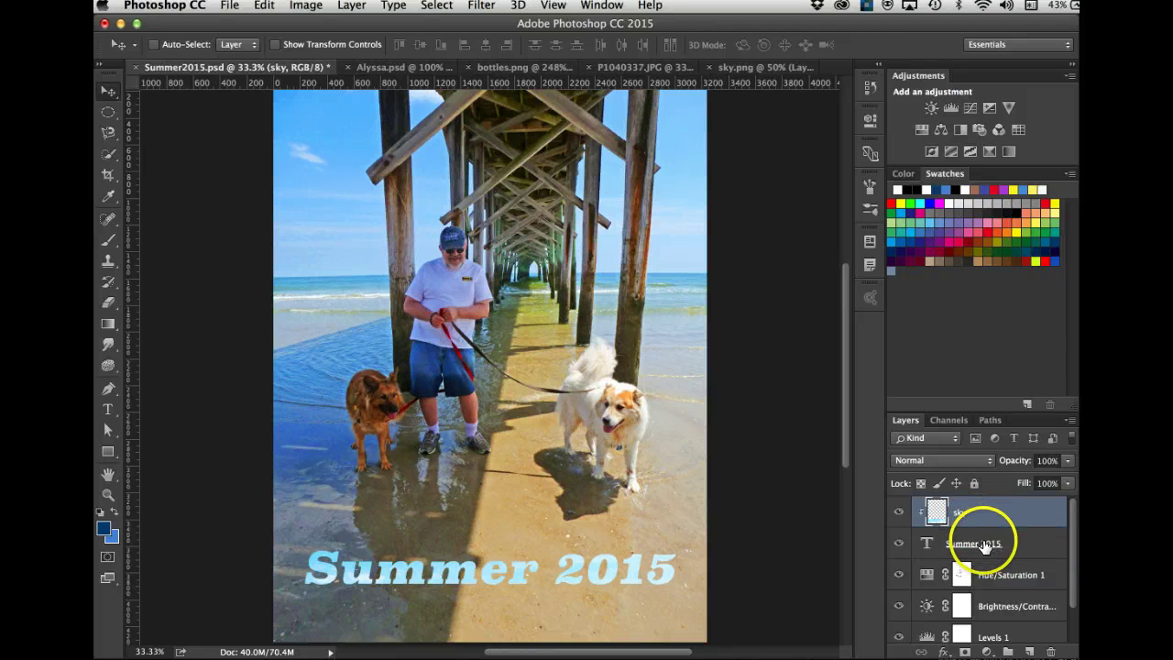
click(986, 546)
click(970, 546)
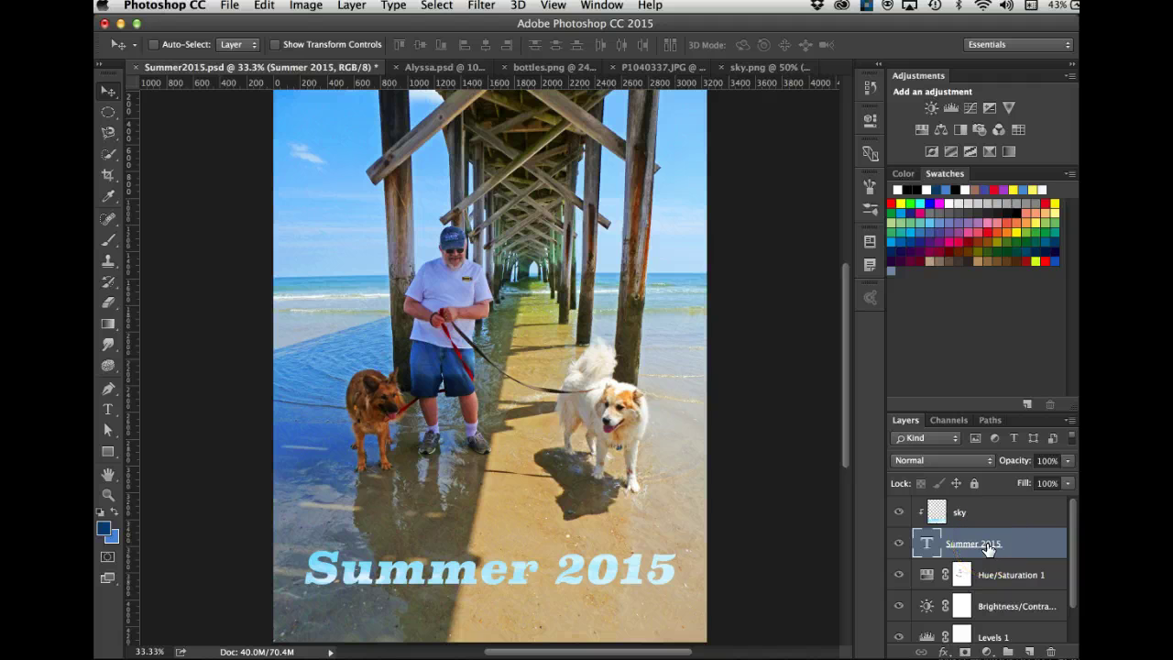
drag(988, 548, 941, 651)
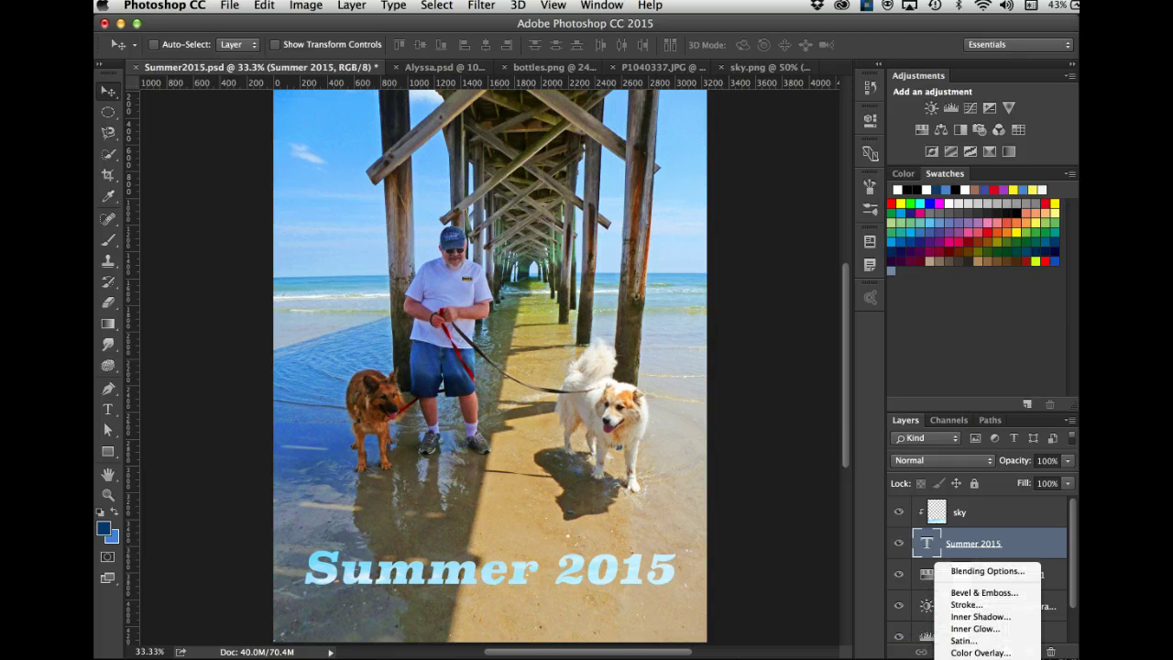
Give Summer 2015 a drop shadow: 35% opacity, 47° angle, 22 px distance, 9 px size.
click(981, 659)
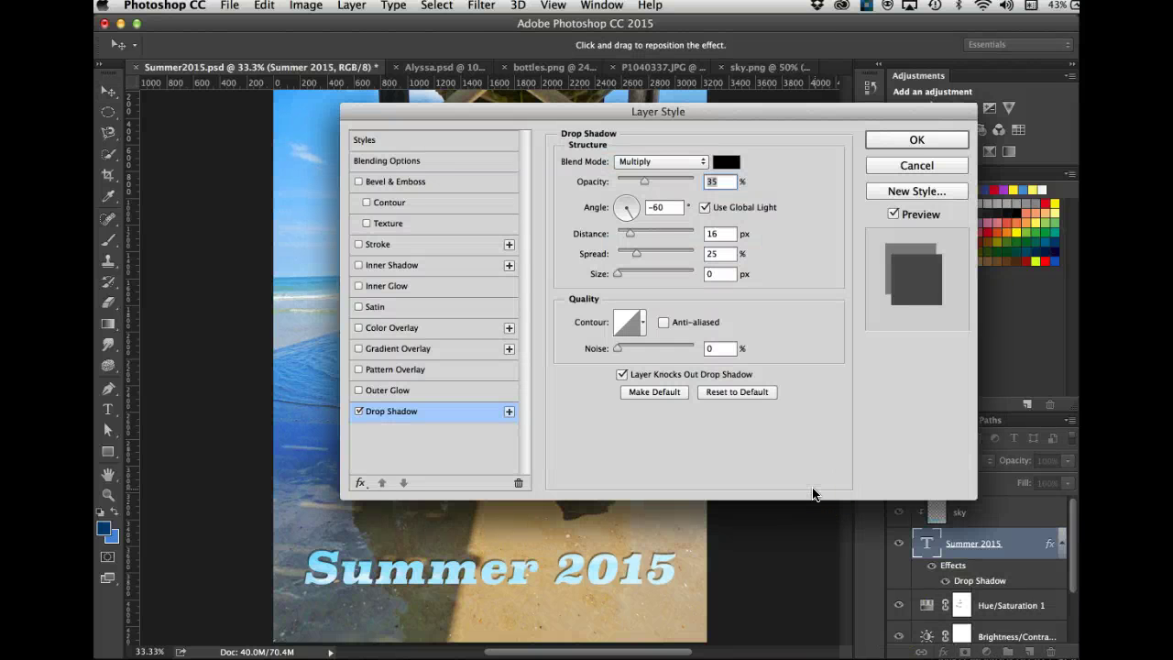
drag(628, 112, 872, 113)
drag(596, 542, 587, 568)
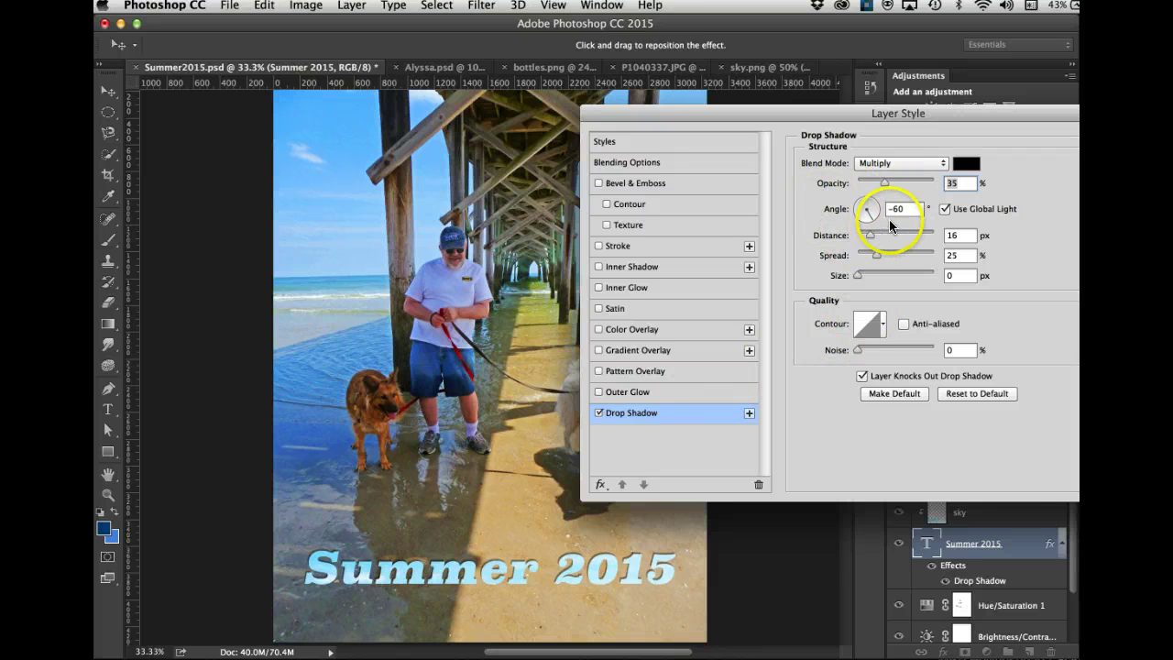
drag(870, 220, 880, 213)
drag(877, 202, 872, 203)
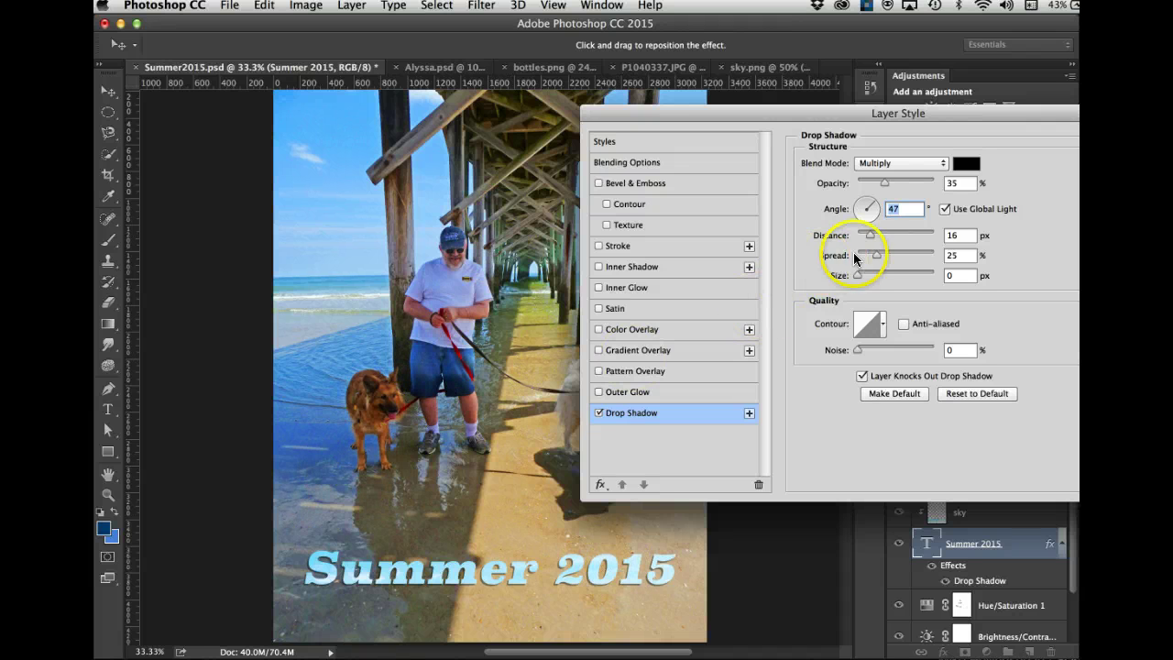
drag(857, 275, 861, 280)
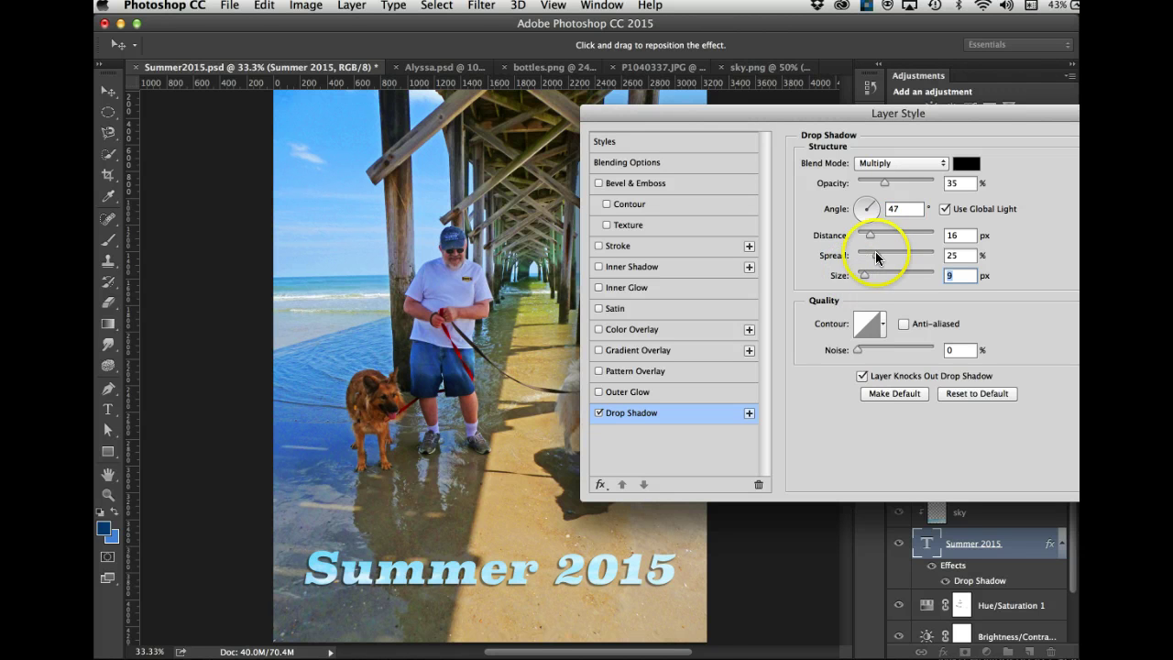
click(869, 236)
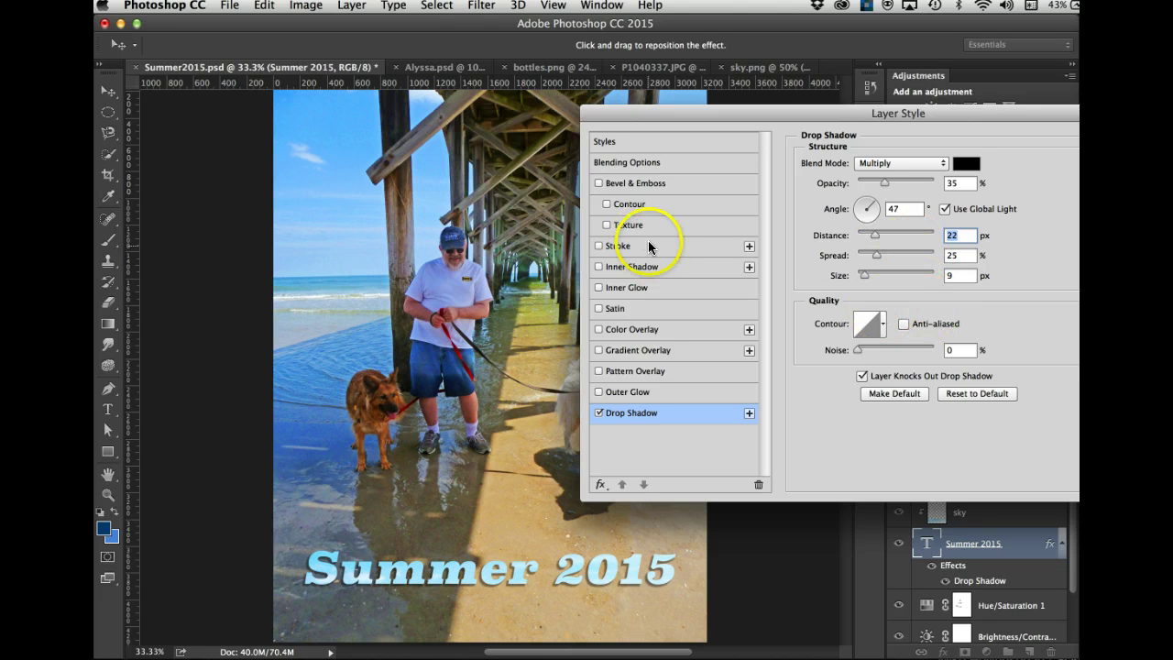
Enable Bevel & Emboss on the text, keeping the technique set to Smooth.
click(598, 186)
click(642, 184)
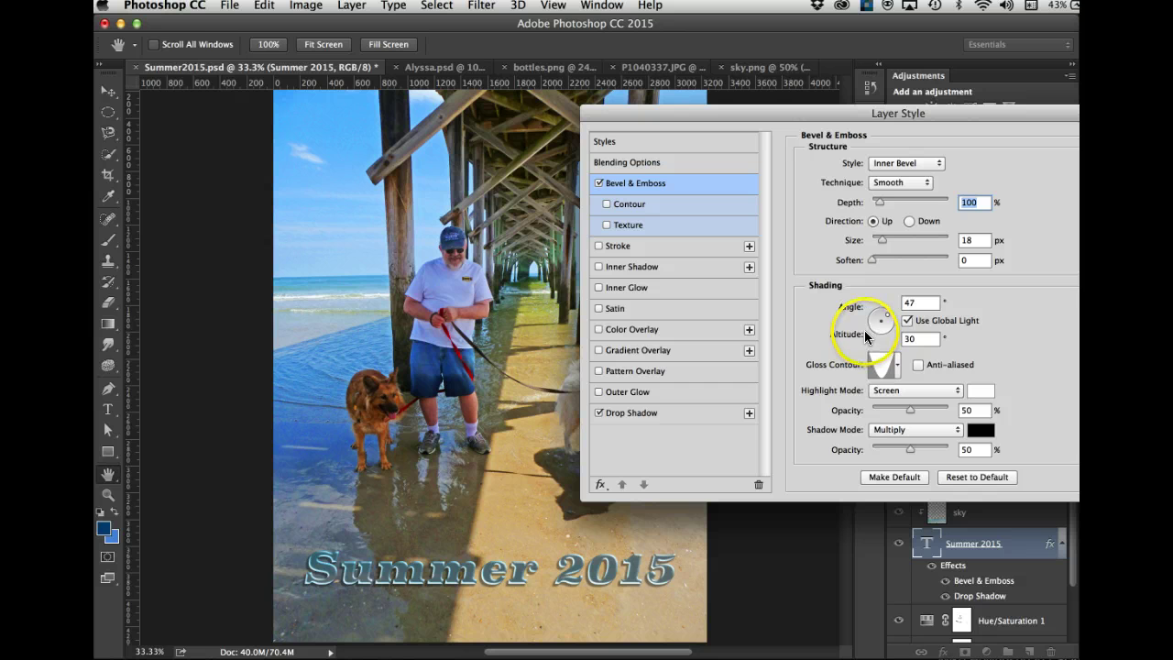
click(890, 183)
click(890, 194)
click(890, 184)
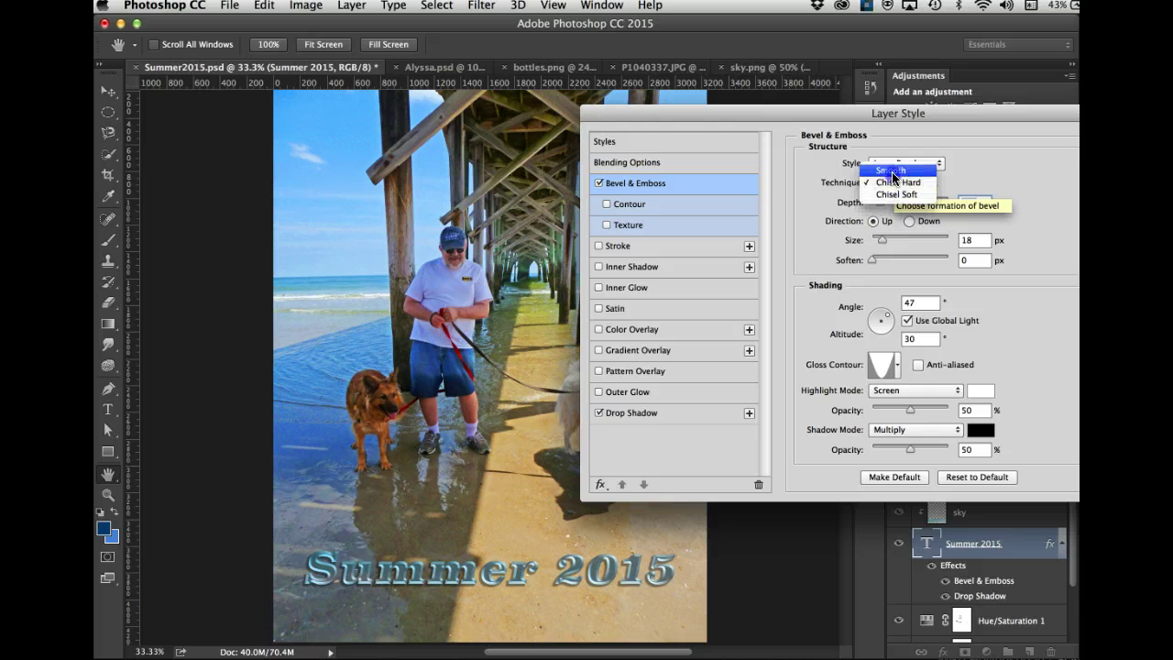
click(892, 172)
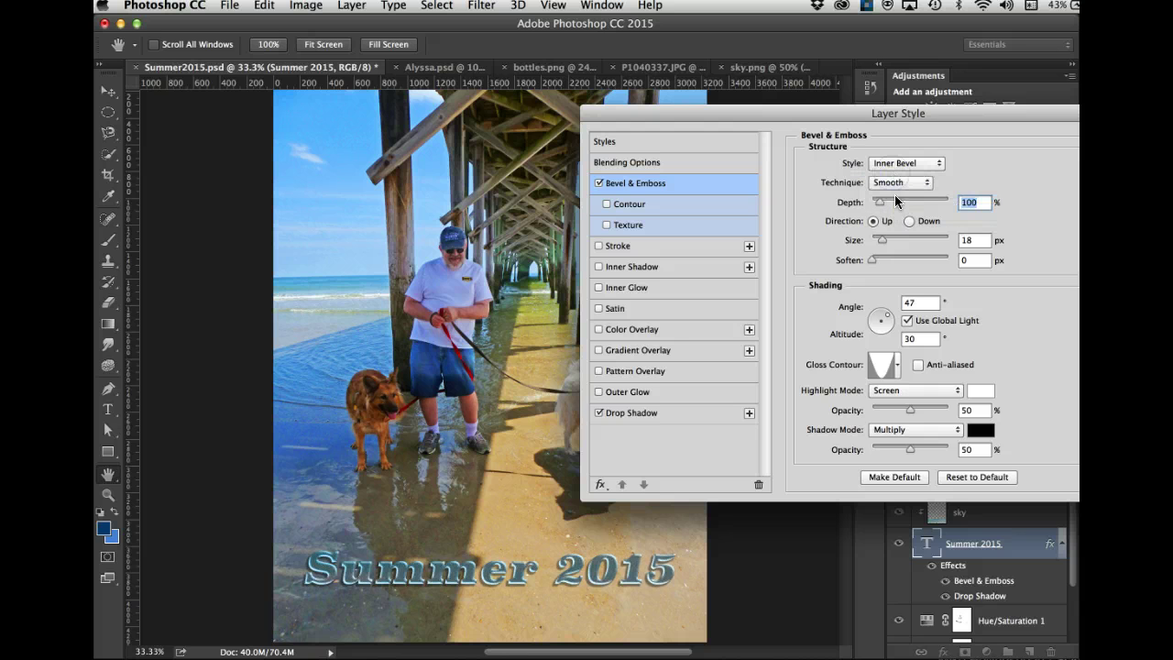
Set the bevel's gloss contour to Ring - Double and apply the layer styles.
click(896, 365)
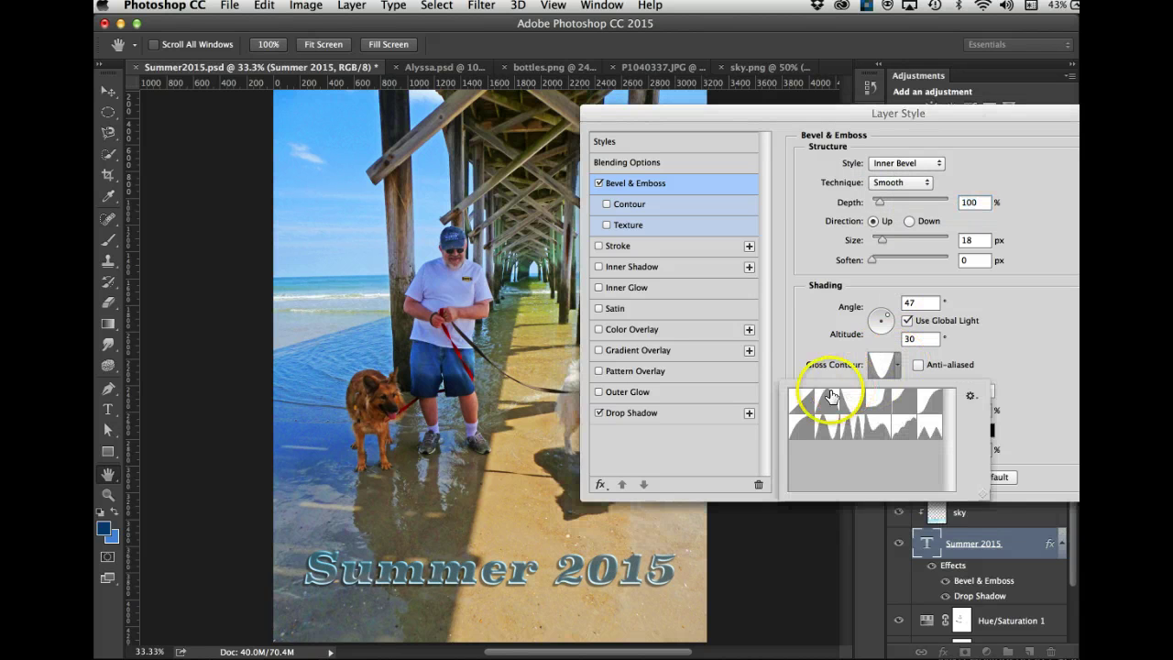
click(801, 406)
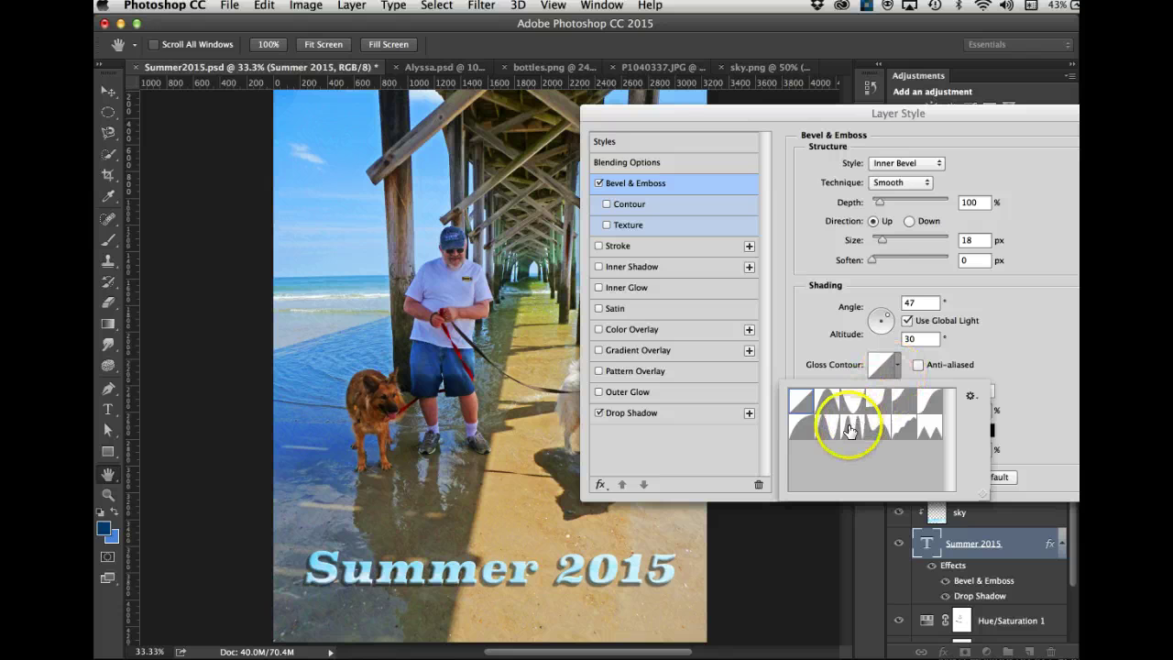
click(850, 428)
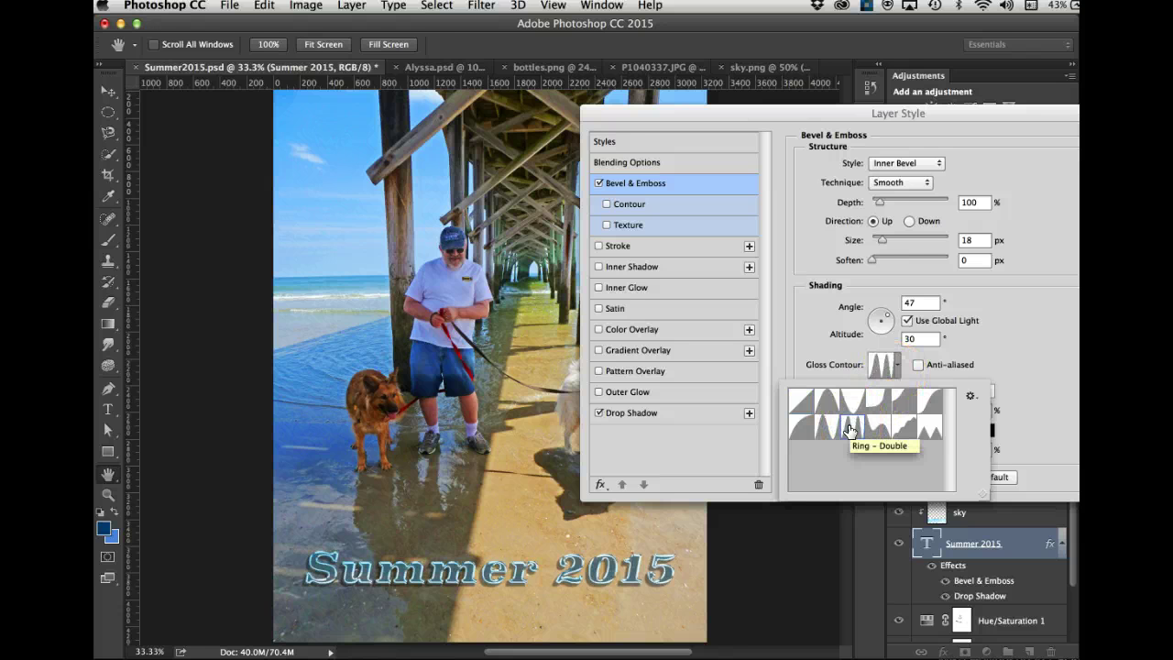
click(829, 426)
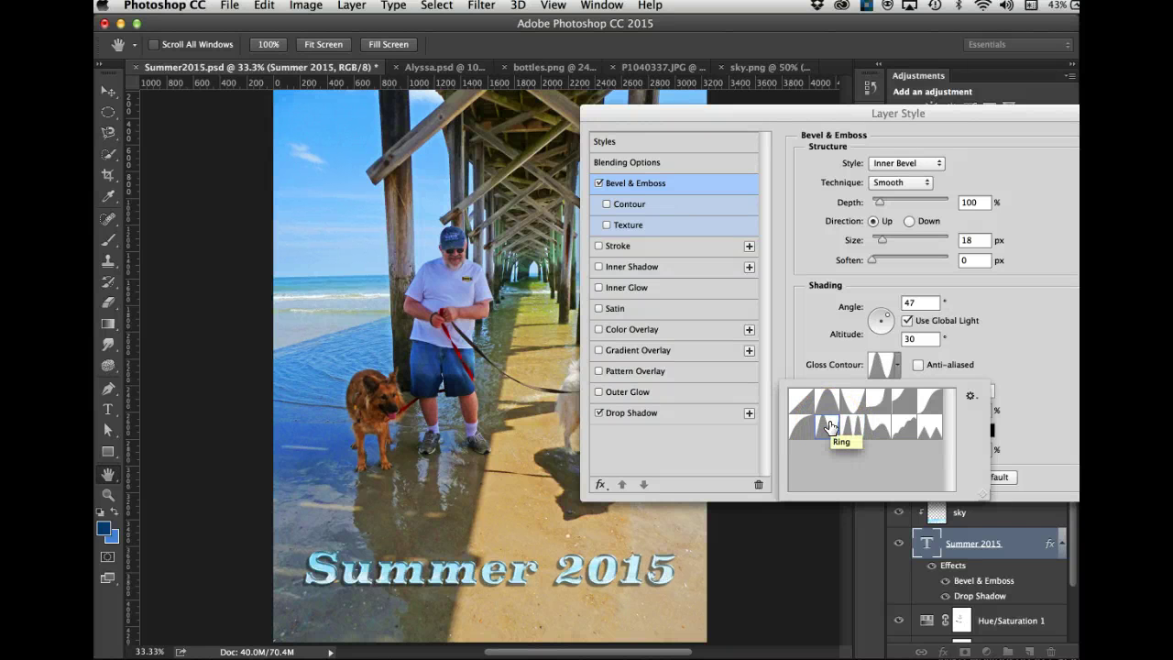
click(903, 427)
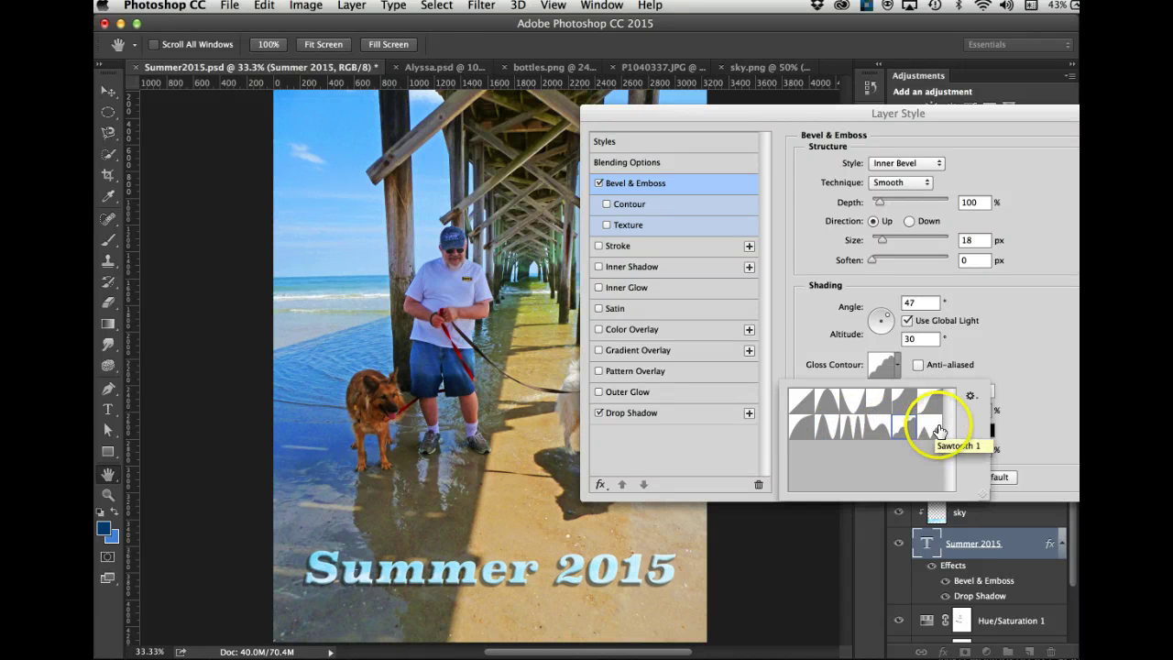
click(929, 429)
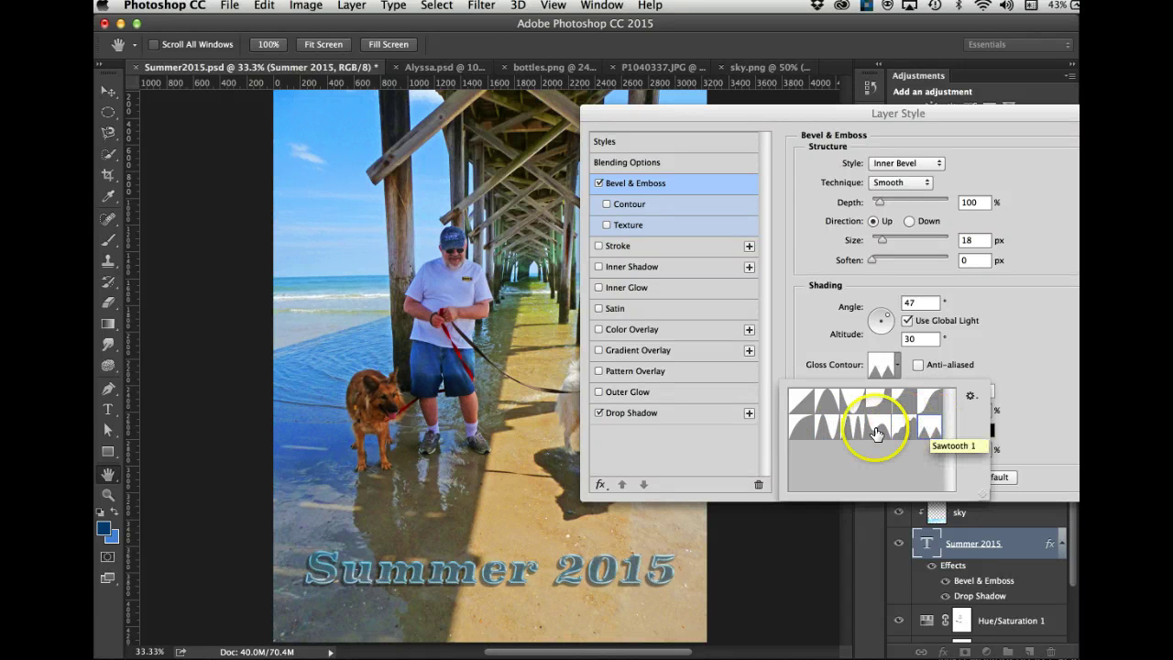
click(903, 404)
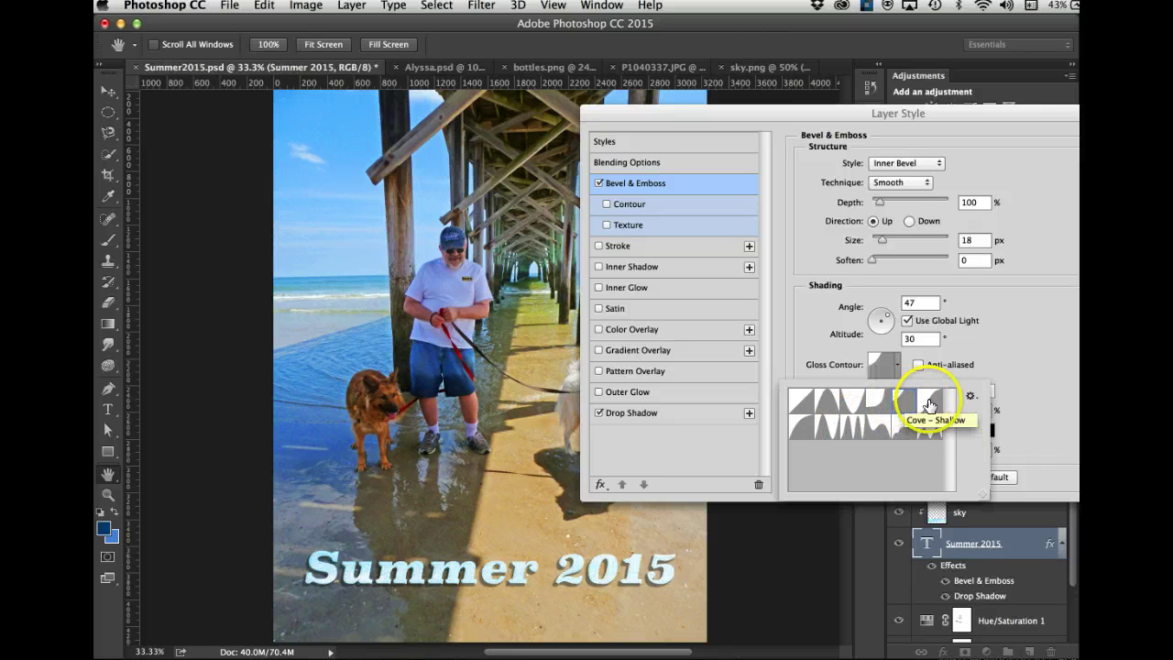
click(933, 402)
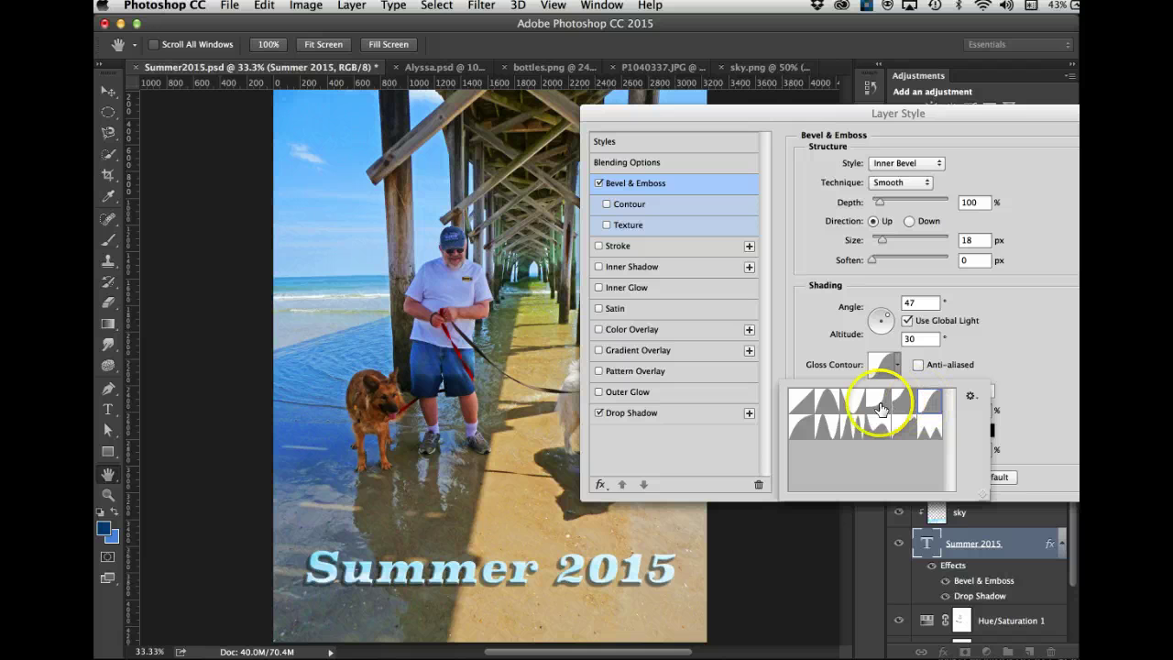
click(851, 429)
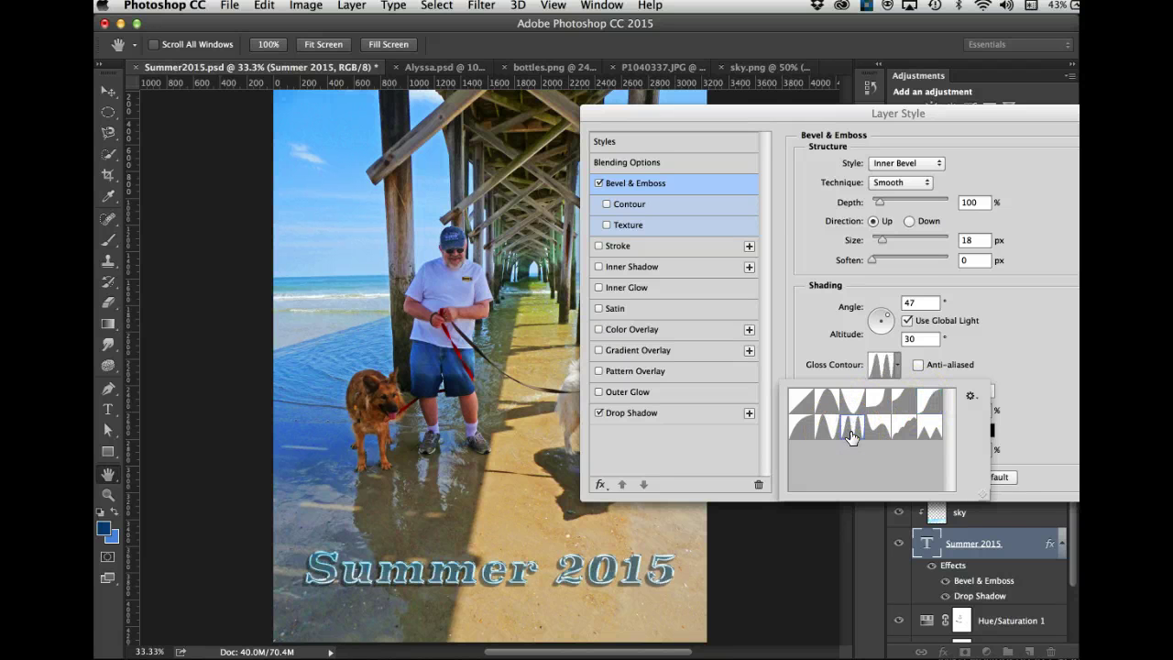
click(964, 289)
key(Return)
click(922, 302)
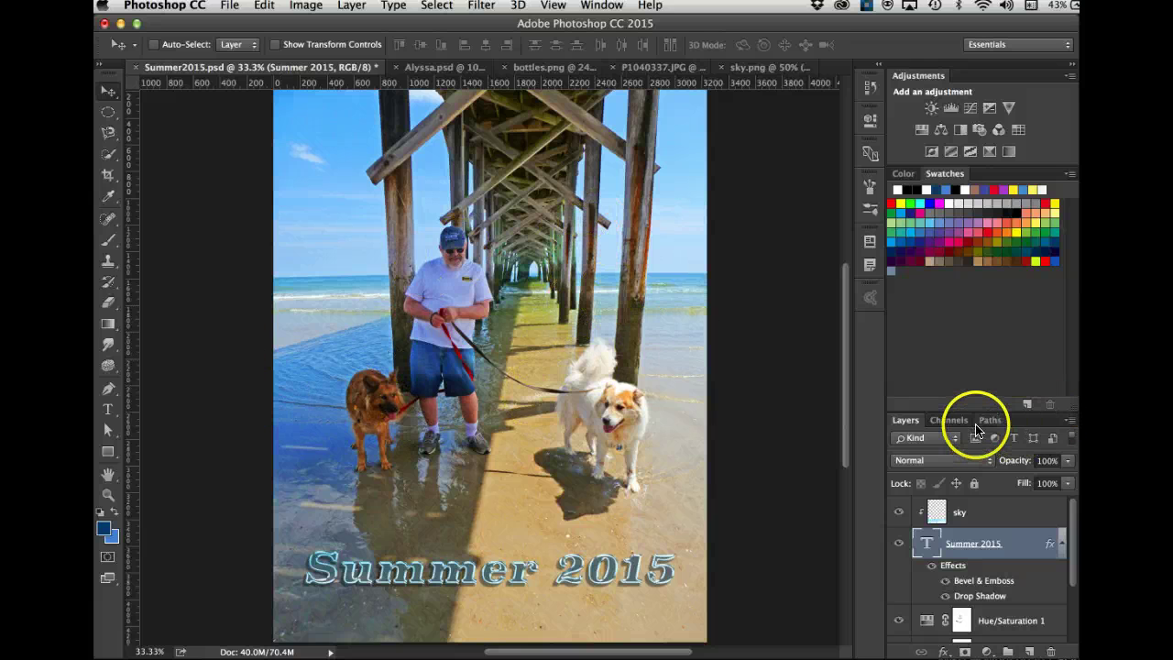
scroll(981, 514, down, 3)
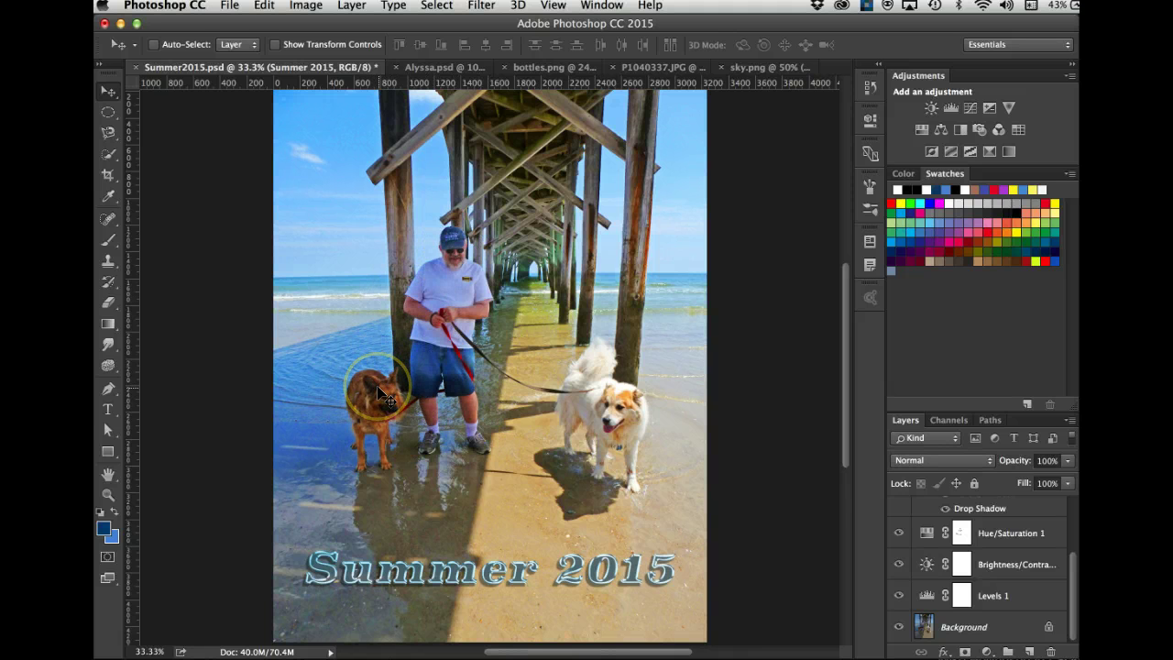
scroll(948, 499, up, 3)
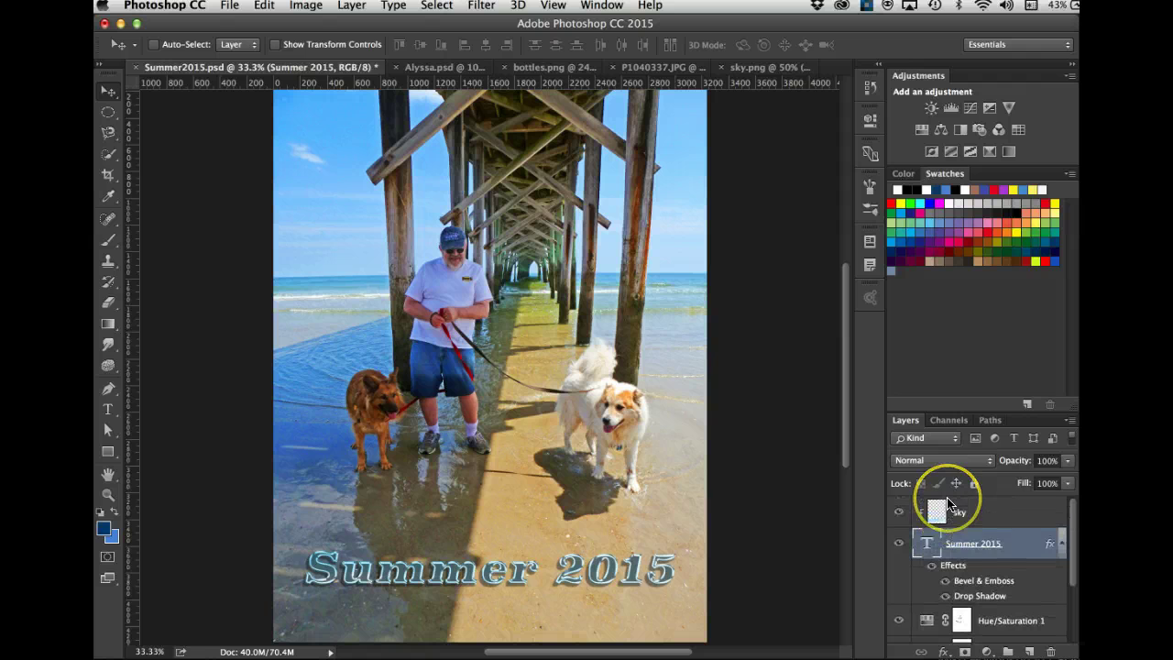
alt+click(933, 530)
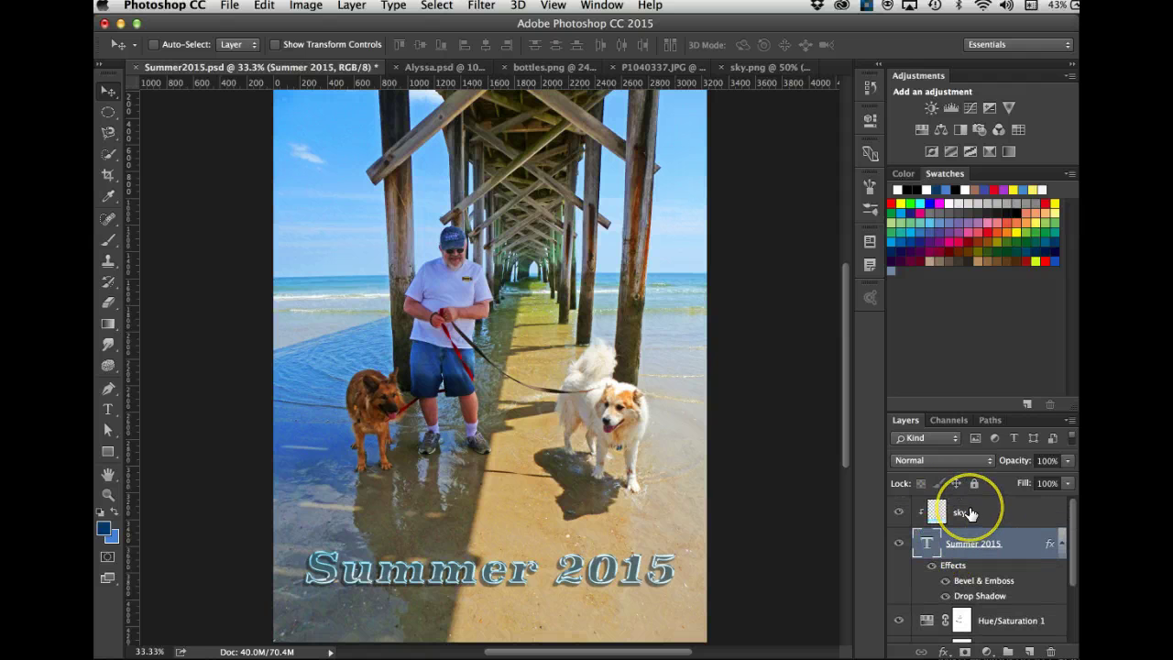
click(900, 513)
click(900, 513)
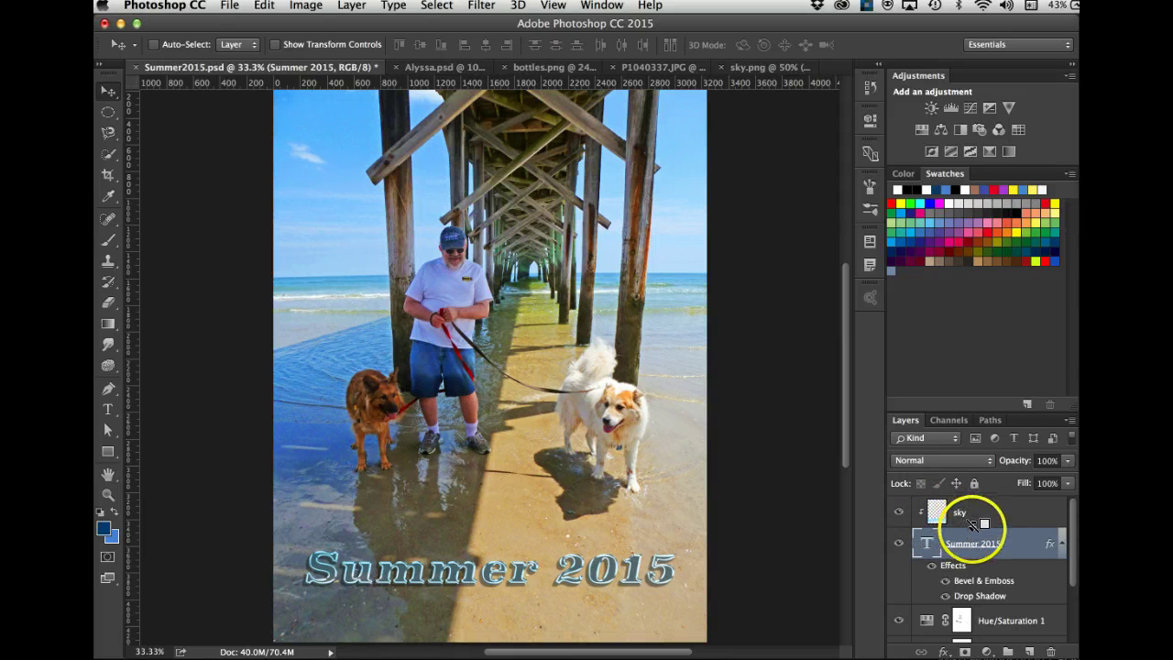
alt+click(971, 524)
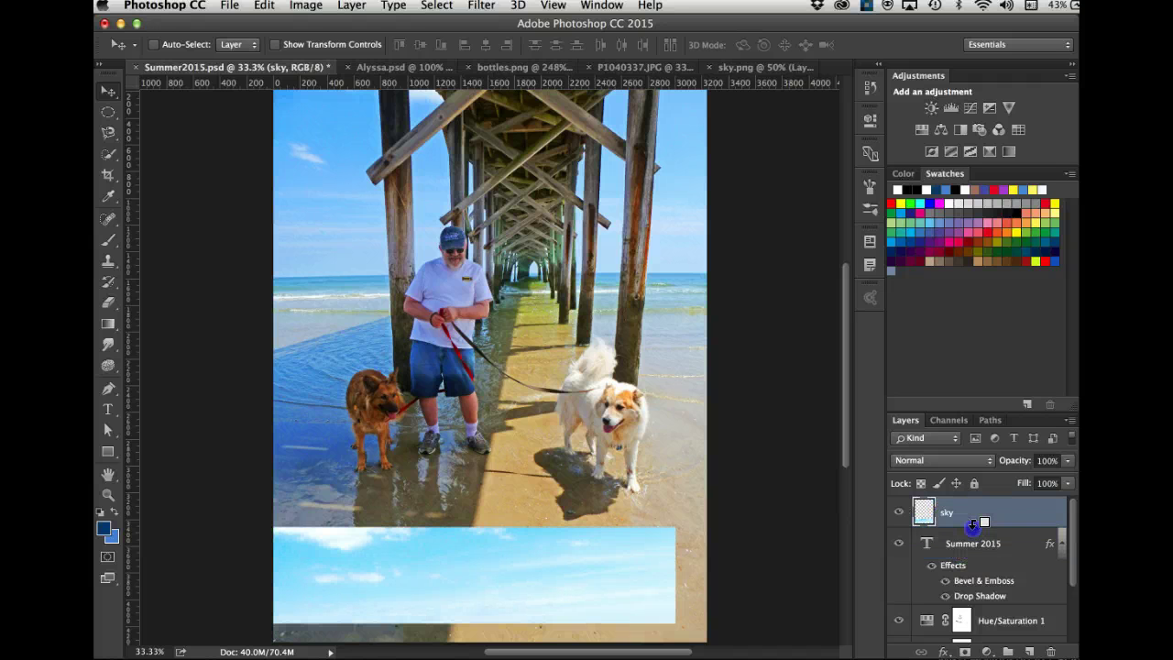
alt+click(973, 523)
click(965, 574)
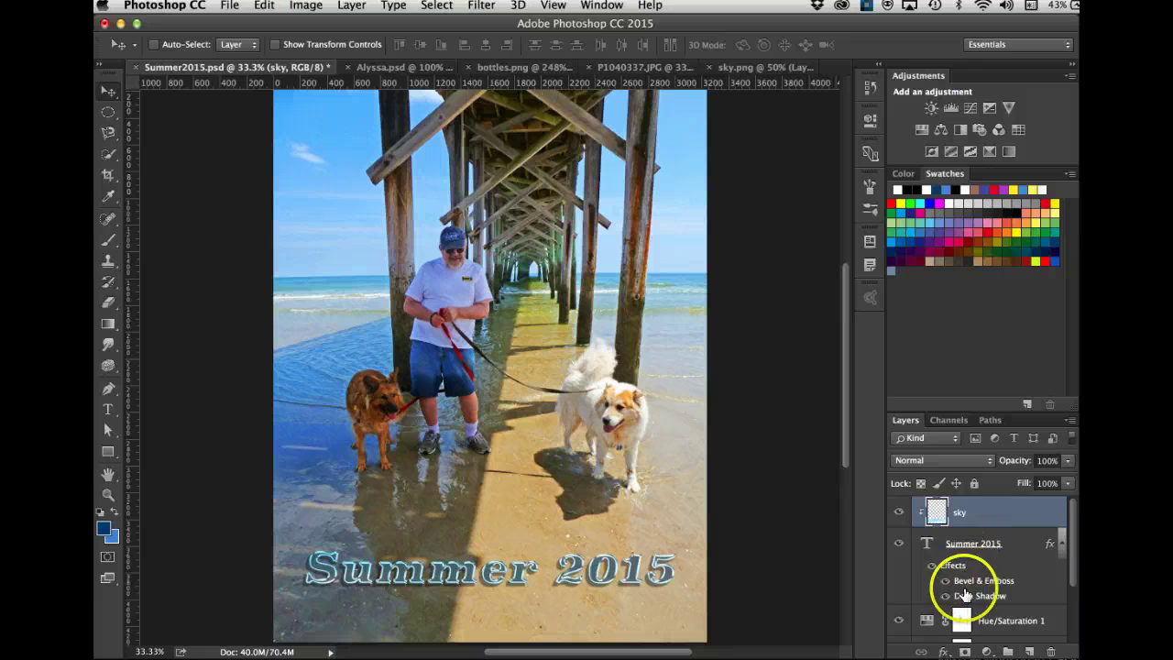
click(962, 544)
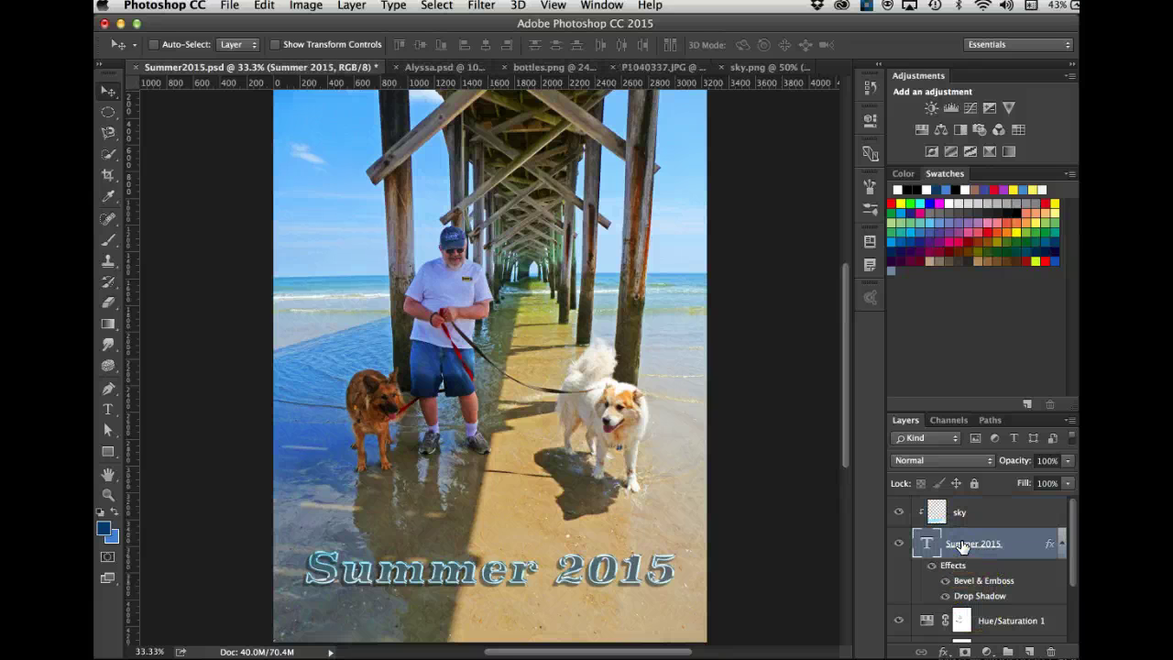